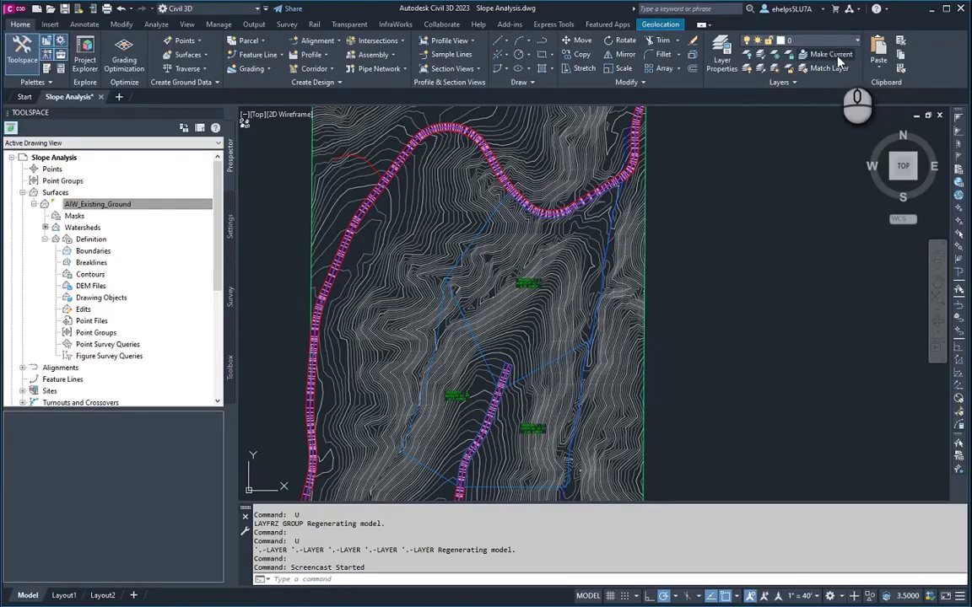
# Freeze the C-PROP, C-PROP-BNDY, C-PROP-LINE, C-PROP-LOTS and C-PROP-LINE-TEXT layers
pyautogui.click(770, 40)
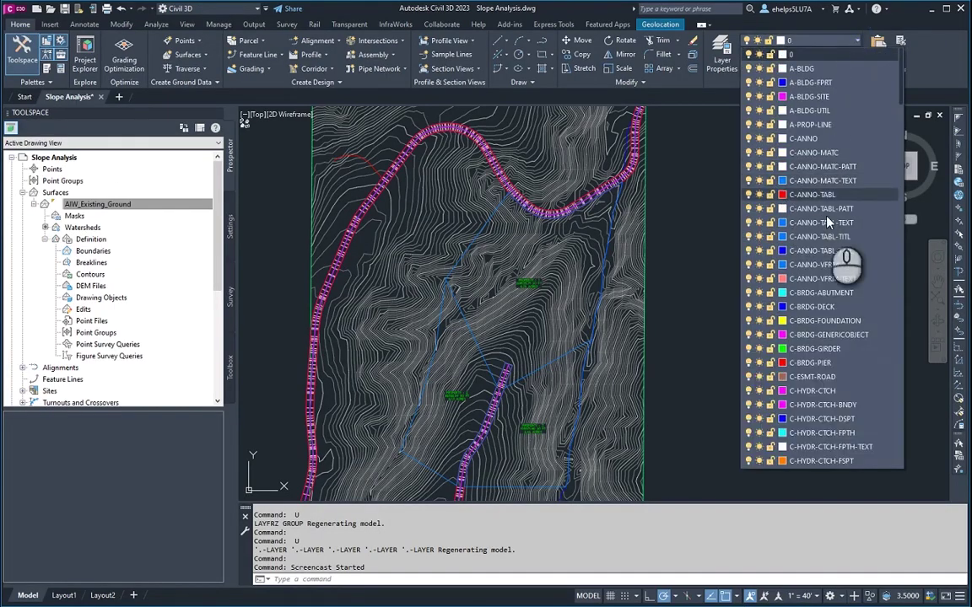
pyautogui.scroll(-5, 801, 308)
pyautogui.scroll(-2, 798, 309)
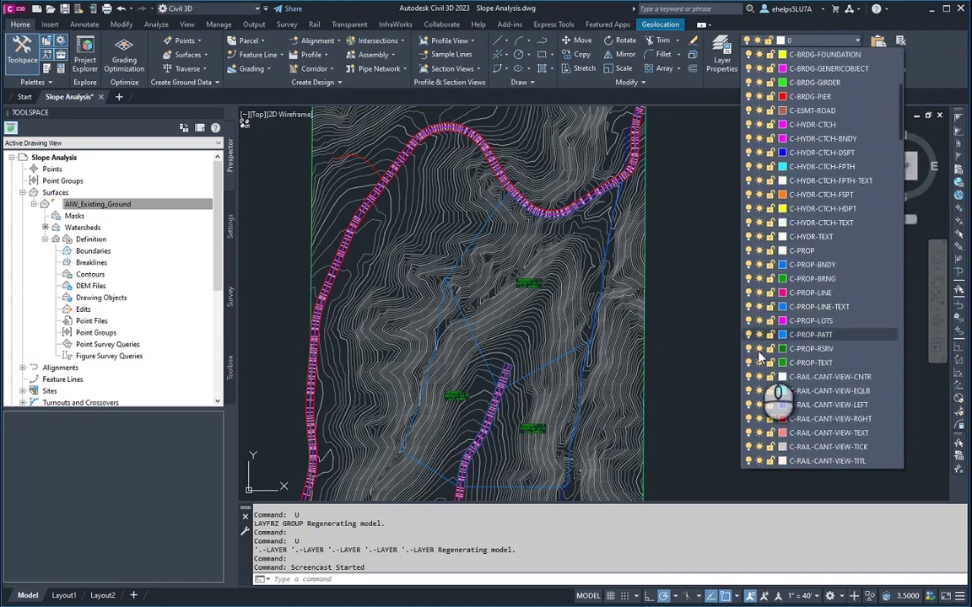
pyautogui.click(758, 279)
pyautogui.click(759, 264)
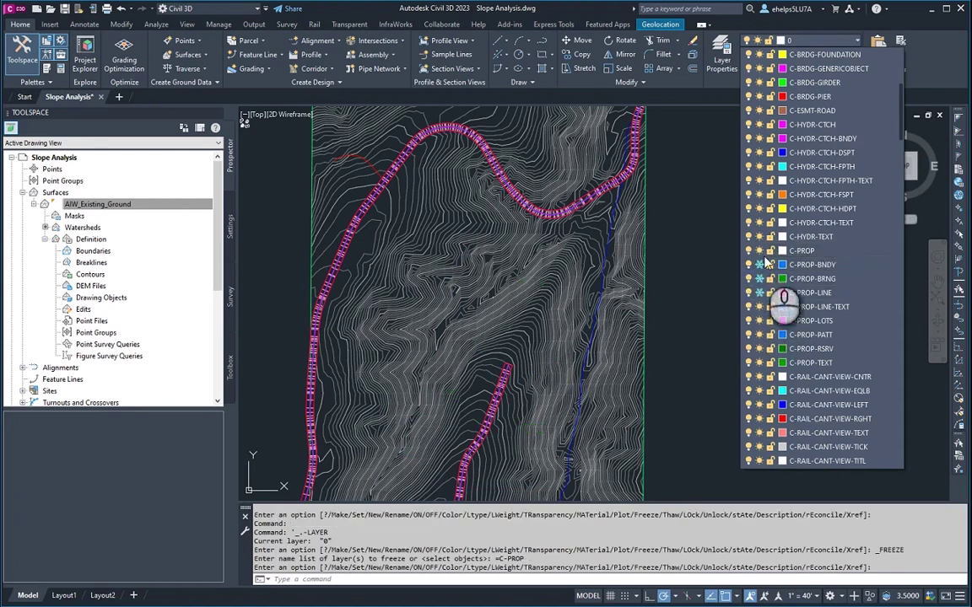
pyautogui.click(758, 251)
pyautogui.click(758, 321)
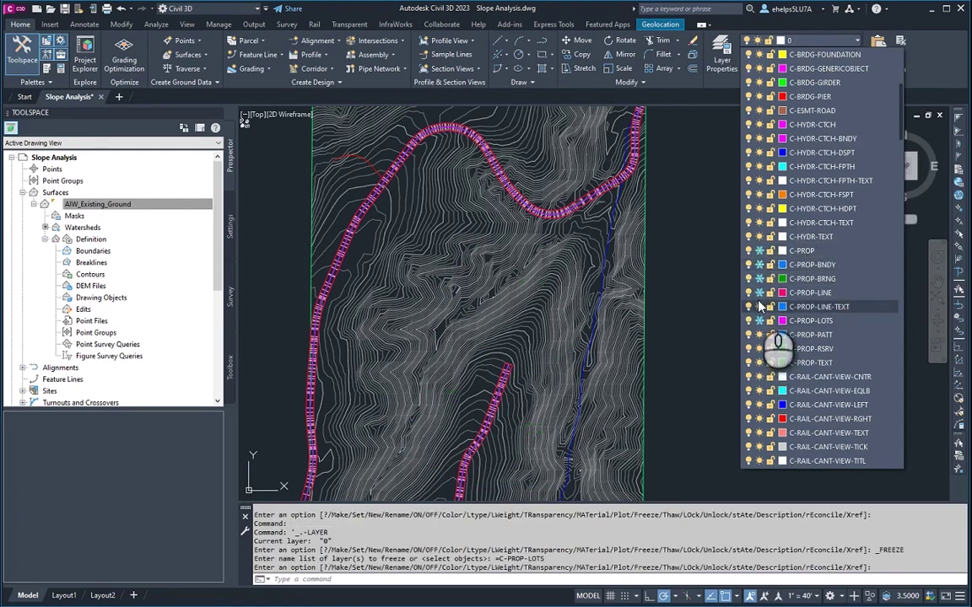
pyautogui.click(758, 307)
pyautogui.click(697, 291)
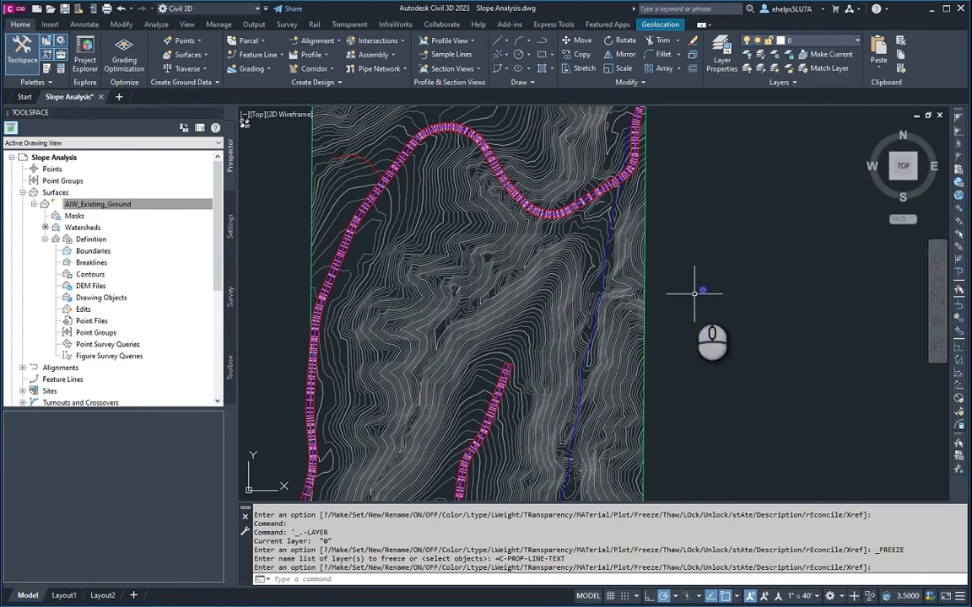
pyautogui.scroll(2, 444, 289)
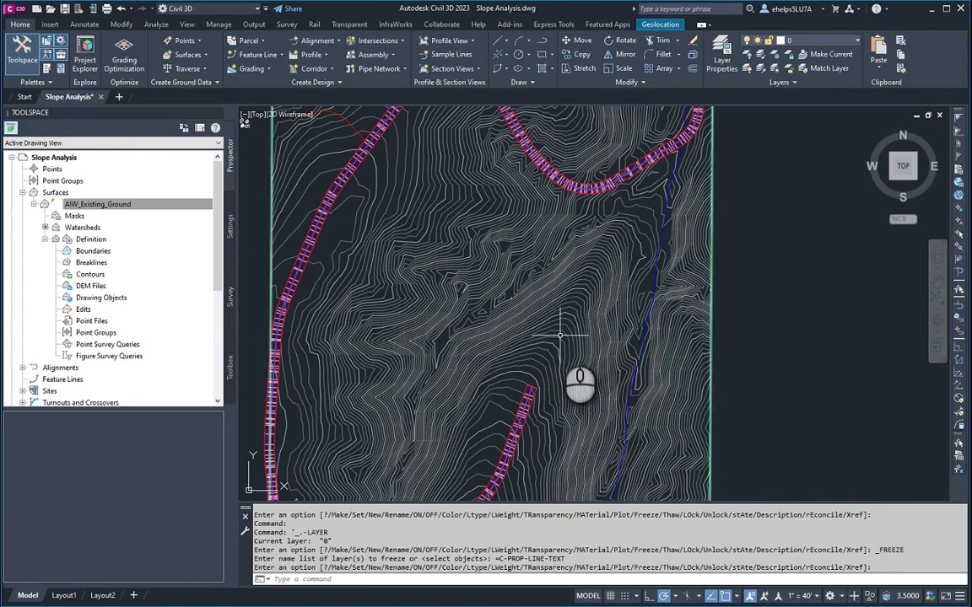
# Open Surface Properties for the AIW_Existing_Ground surface from its right-click menu
pyautogui.click(482, 268)
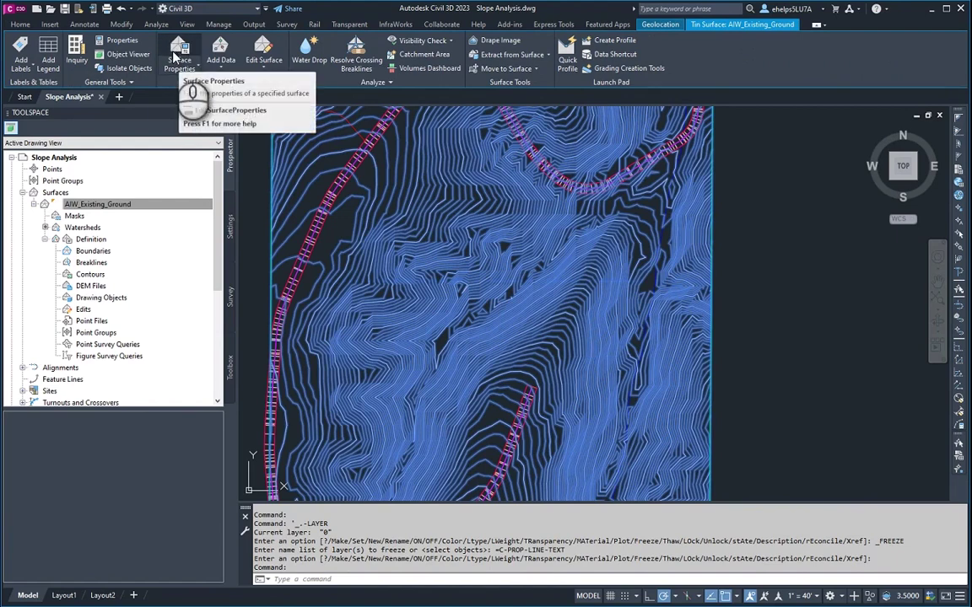
pyautogui.rightClick(490, 259)
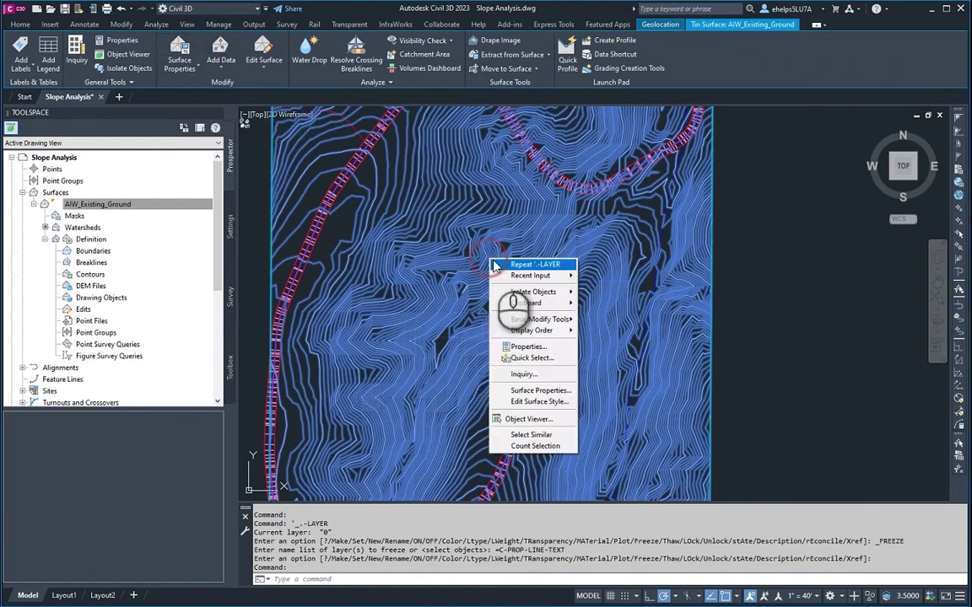
pyautogui.click(537, 391)
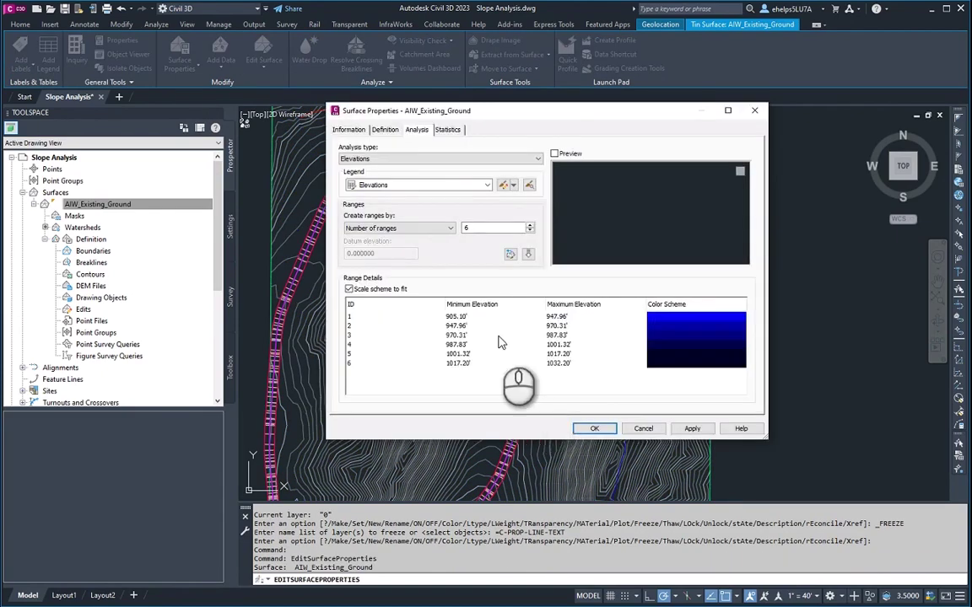
# Review the surface's Information, style and Definition settings, then move to the Analysis tab
pyautogui.click(351, 130)
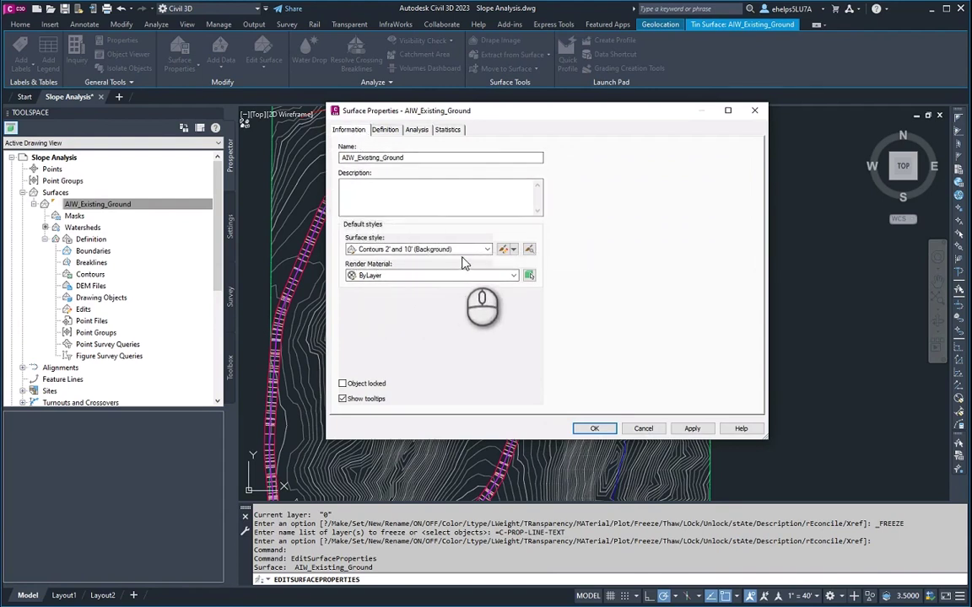
pyautogui.click(502, 248)
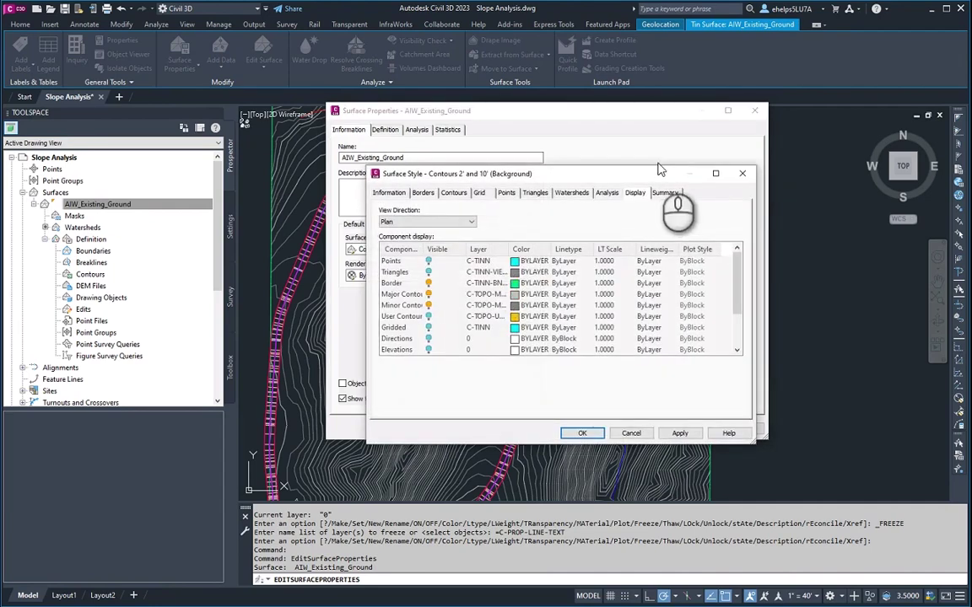
pyautogui.click(743, 173)
pyautogui.click(385, 130)
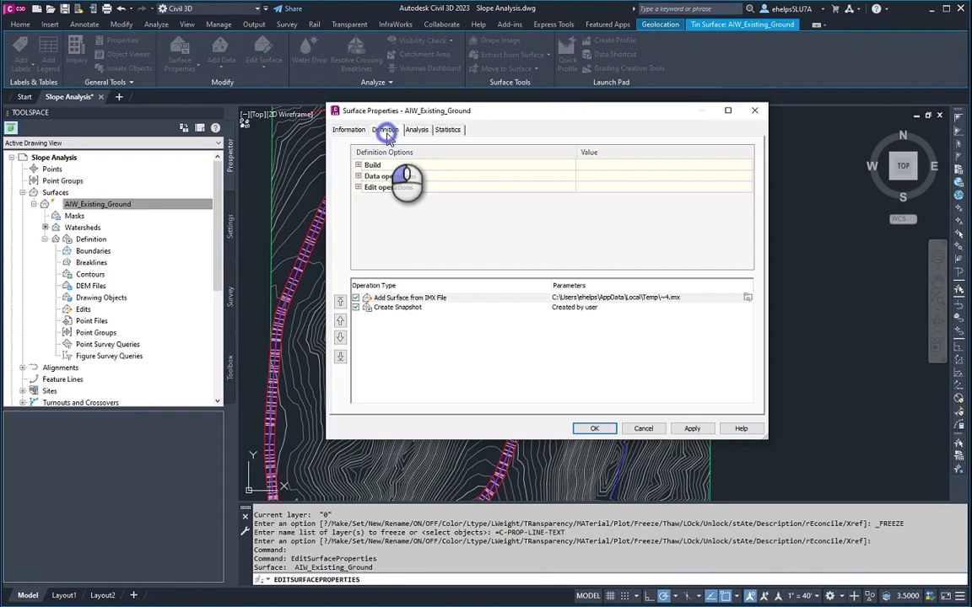
pyautogui.click(358, 165)
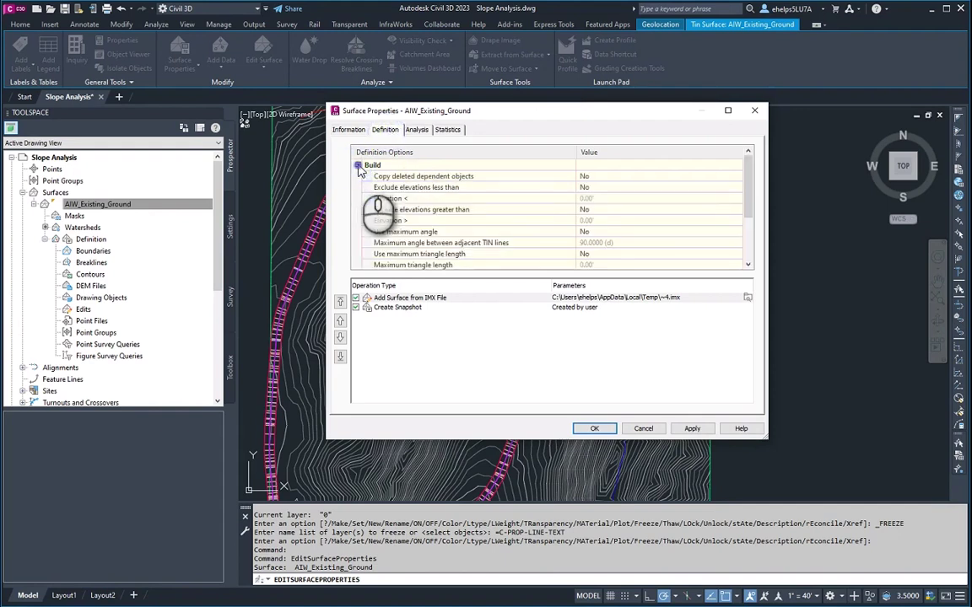
pyautogui.click(357, 166)
pyautogui.click(357, 176)
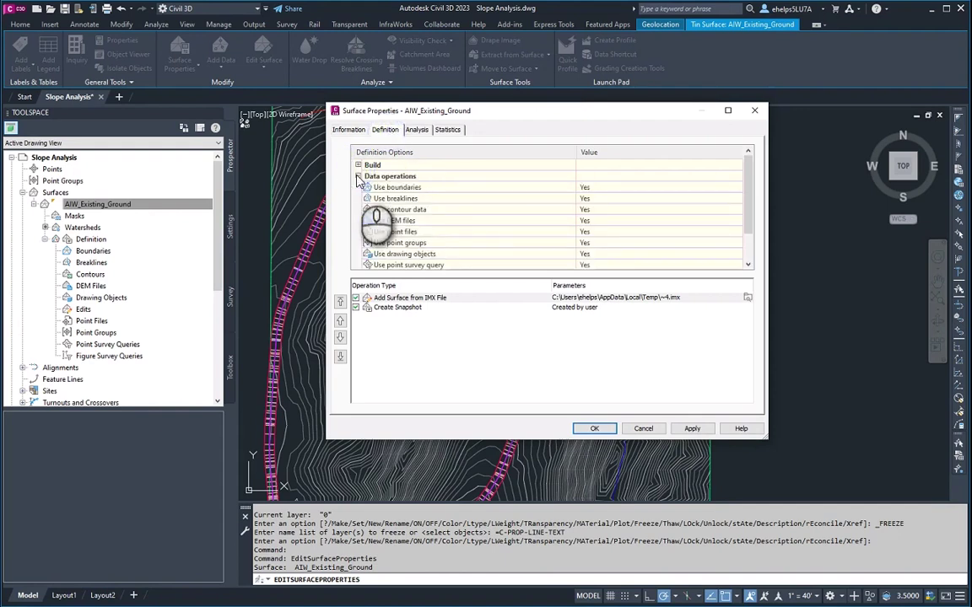
pyautogui.click(358, 176)
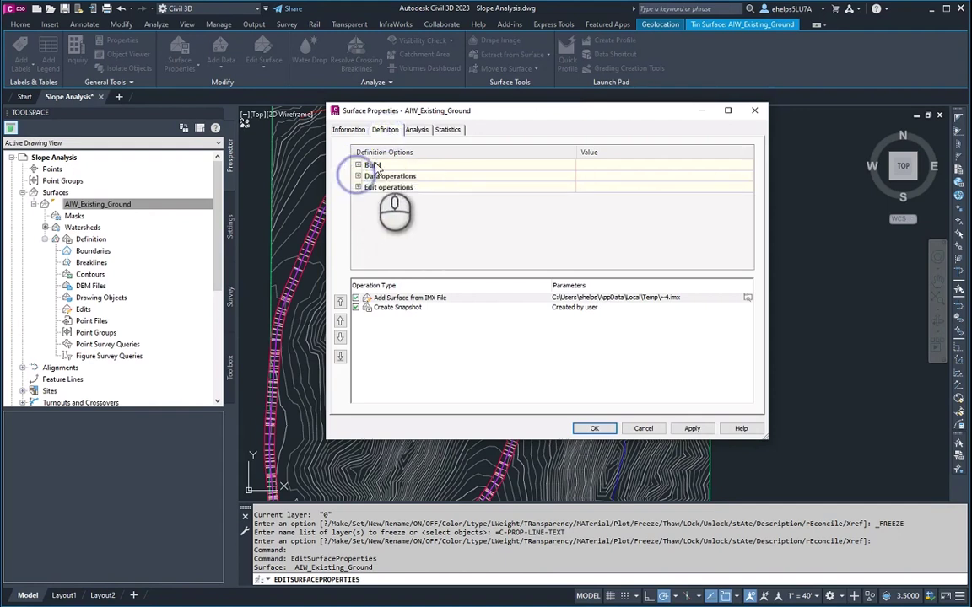
pyautogui.click(417, 131)
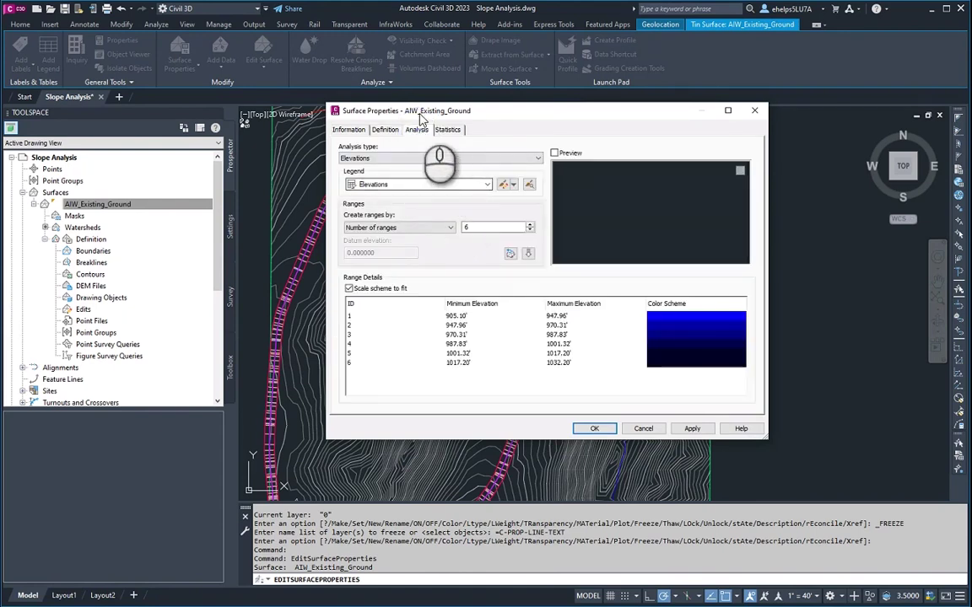
# Switch the surface analysis type to Slopes with 4 ranges and run the analysis
pyautogui.click(426, 157)
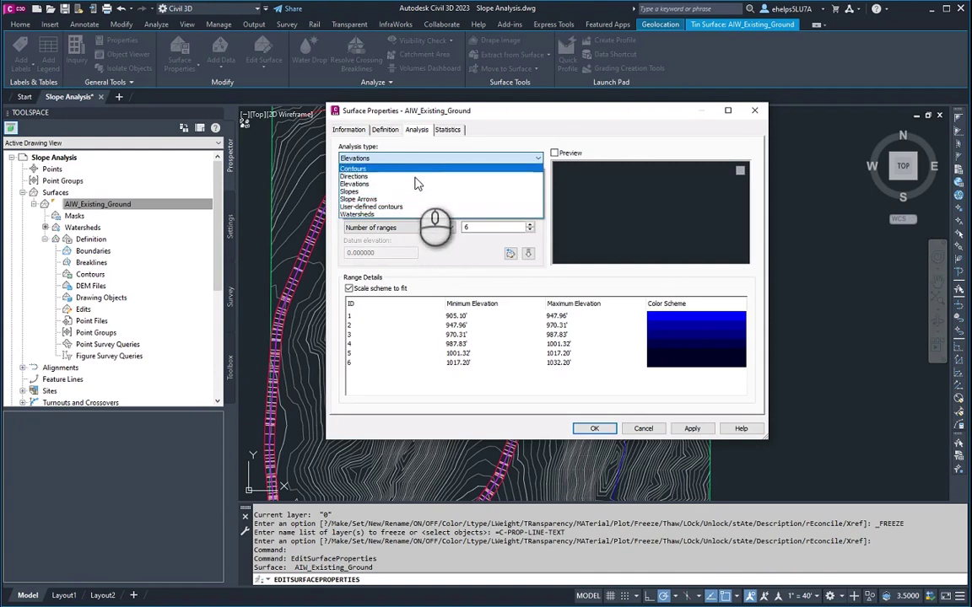
pyautogui.click(423, 192)
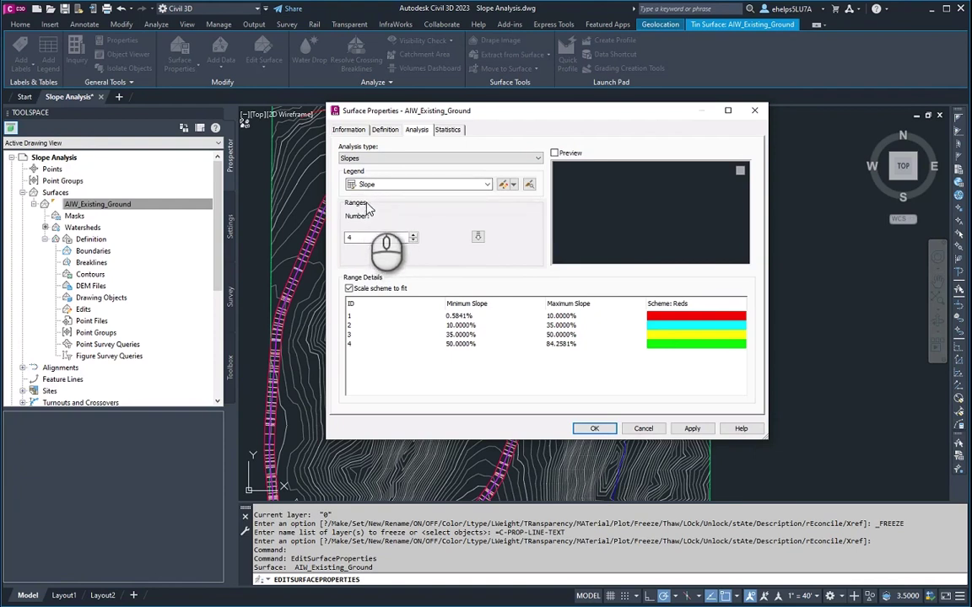
pyautogui.click(413, 235)
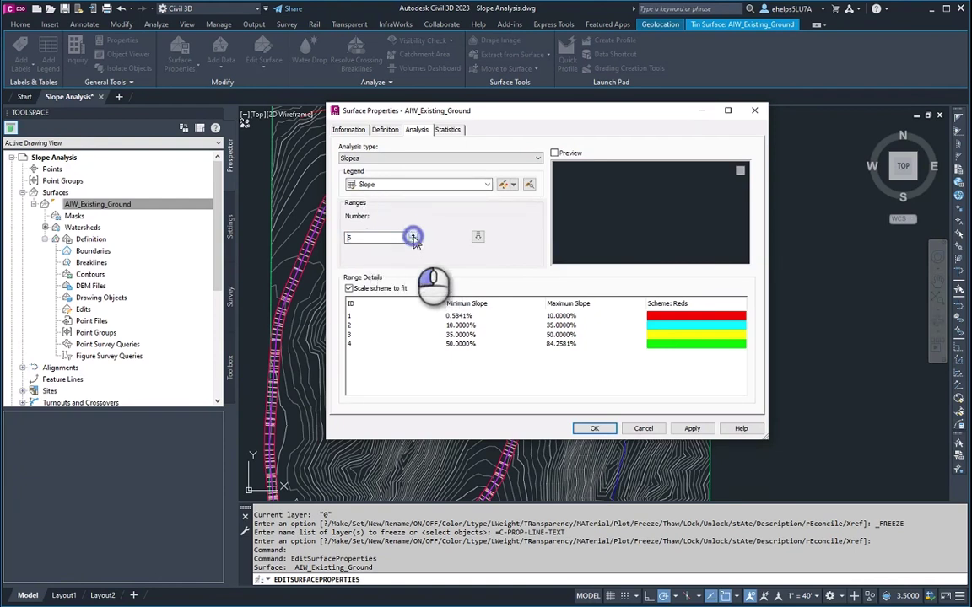
pyautogui.doubleClick(355, 239)
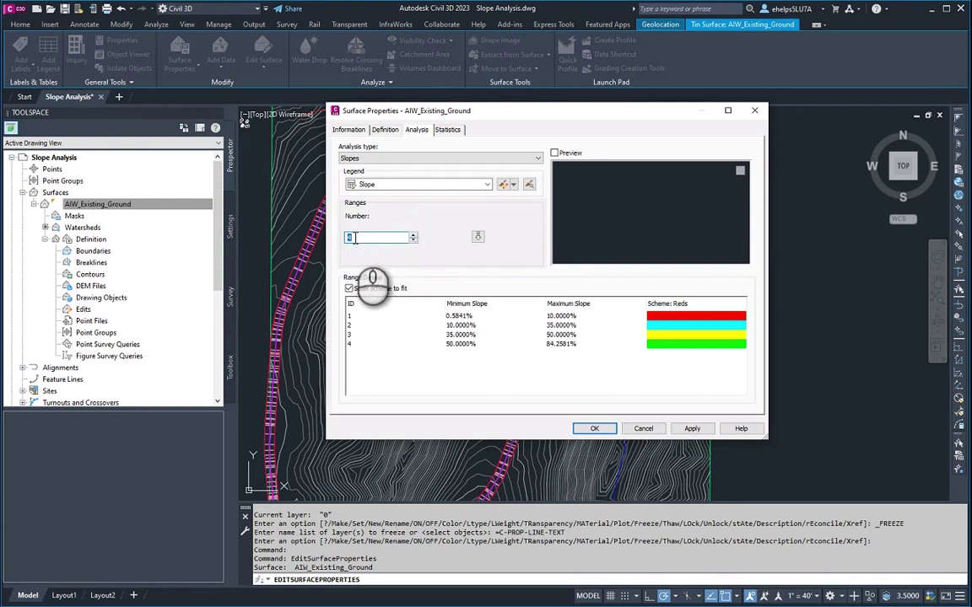
pyautogui.click(477, 239)
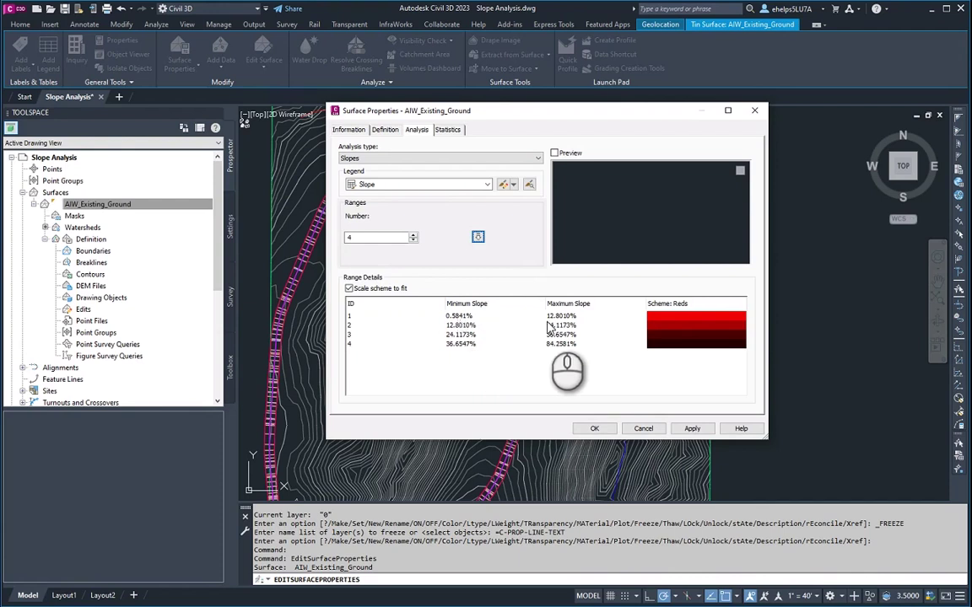
# Set the first slope range to run from 0.600% to 10%
pyautogui.click(463, 318)
pyautogui.click(463, 317)
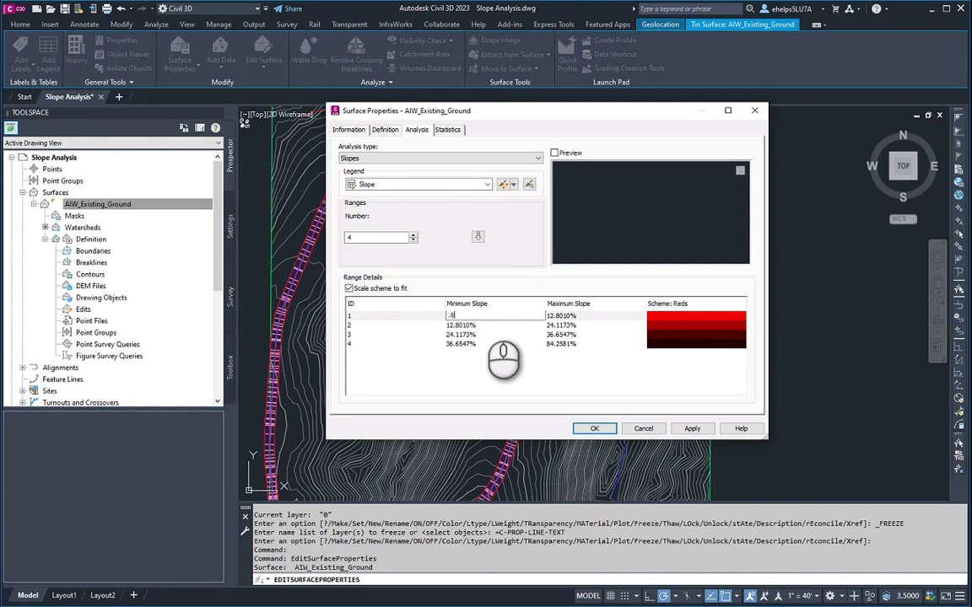
pyautogui.write('.6')
pyautogui.press('Return')
pyautogui.click(574, 316)
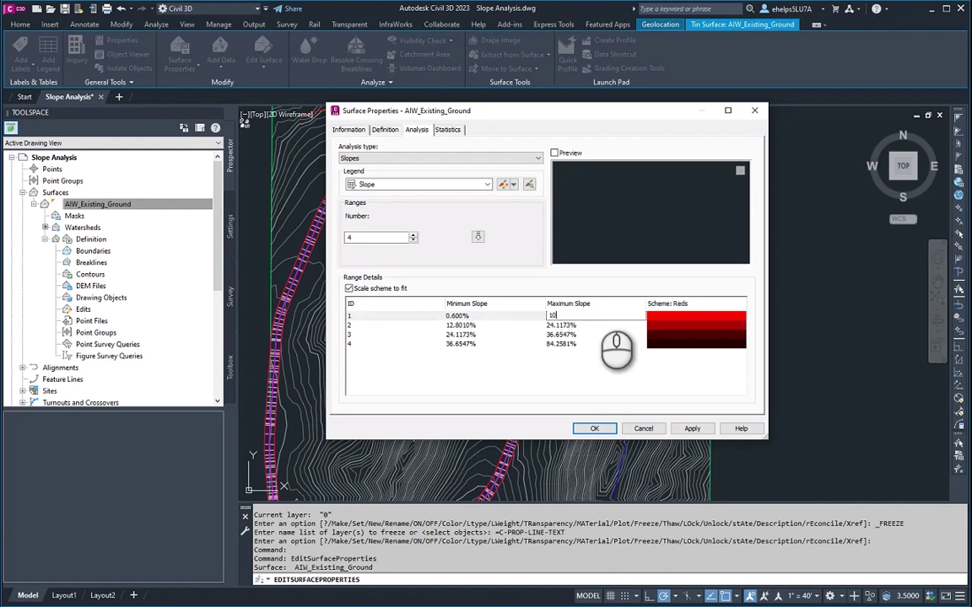
pyautogui.press('Return')
# Set the second slope range to run from 10% to 35%
pyautogui.click(468, 325)
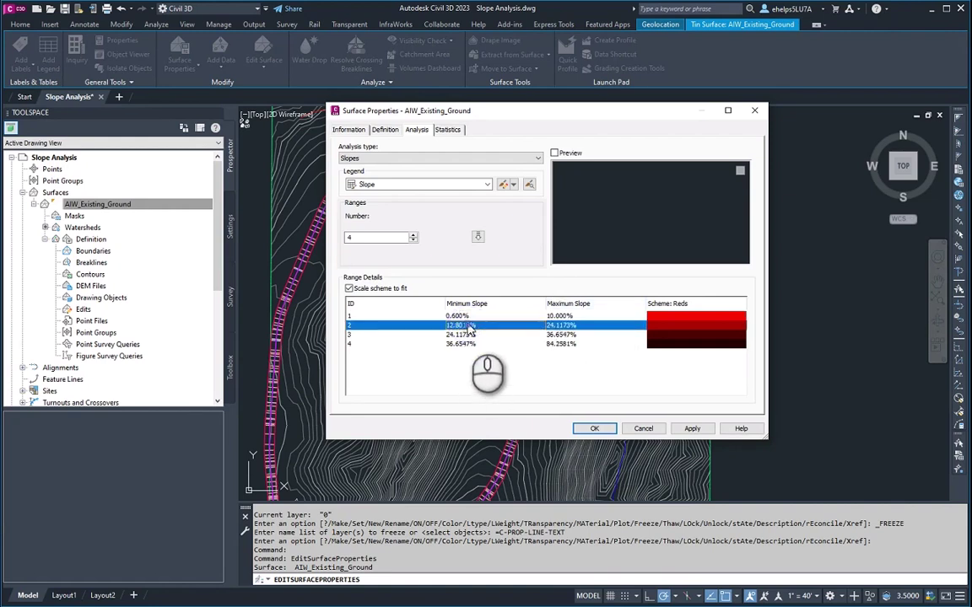
pyautogui.click(468, 326)
pyautogui.write('10')
pyautogui.press('Return')
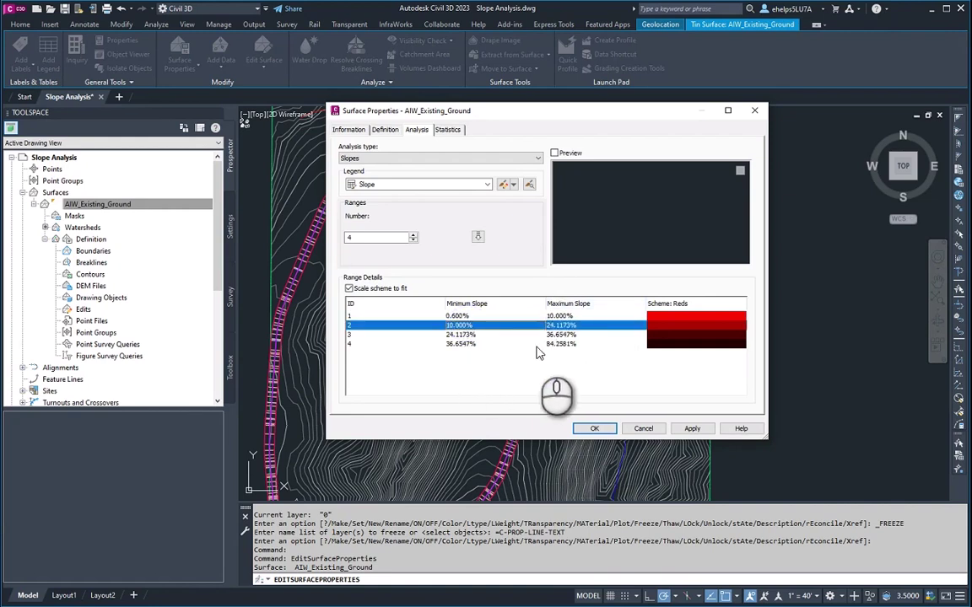
pyautogui.click(555, 326)
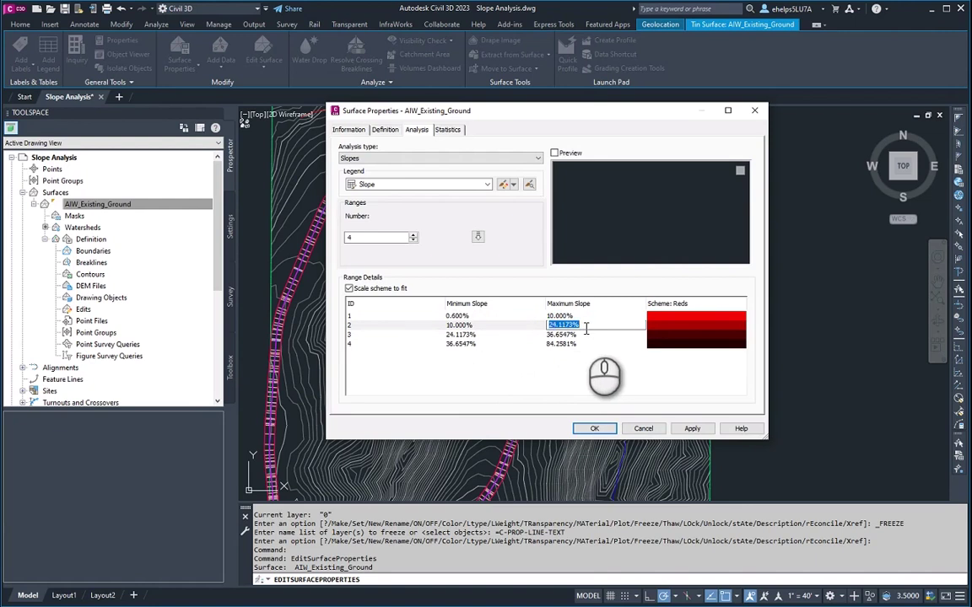
pyautogui.write('35')
pyautogui.press('Return')
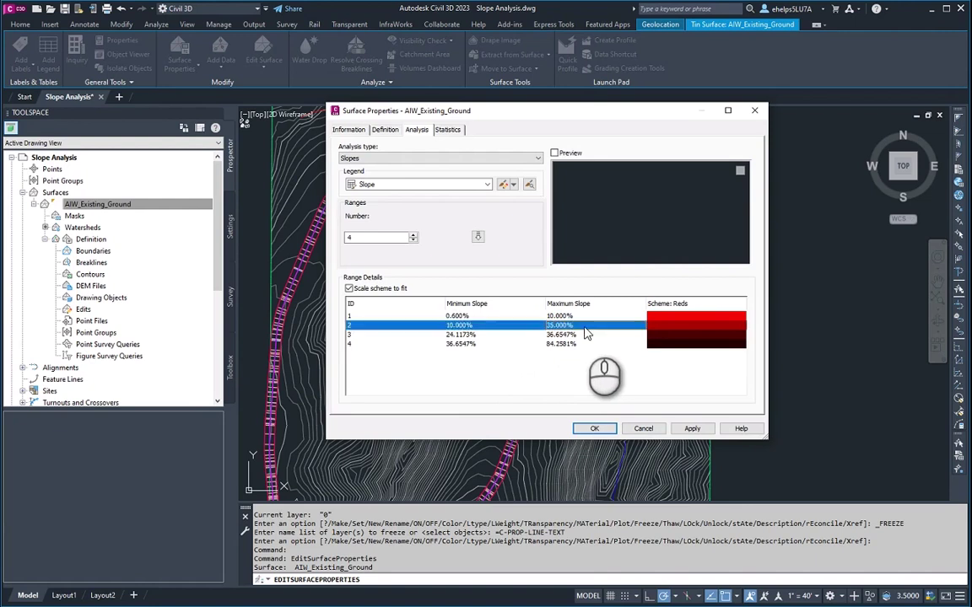
# Make the third range end and range 4 start at 50%, topping out at 84.2581%
pyautogui.click(467, 329)
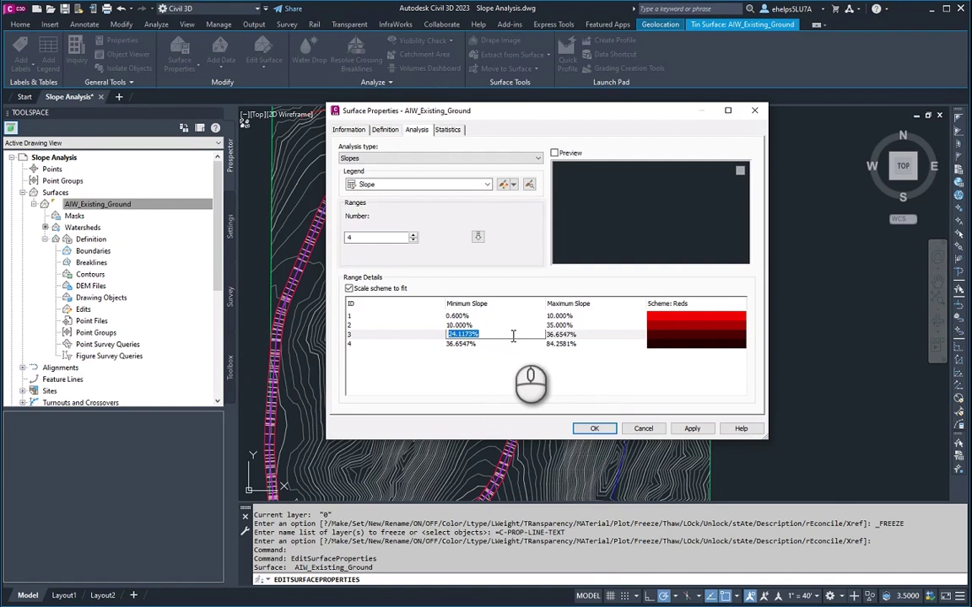
pyautogui.click(570, 338)
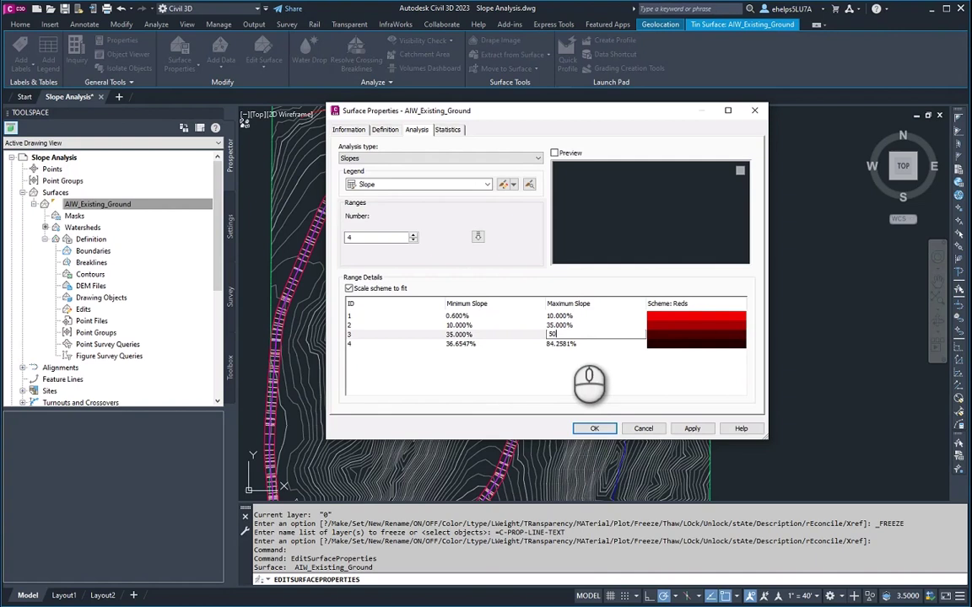
pyautogui.click(570, 343)
pyautogui.click(462, 342)
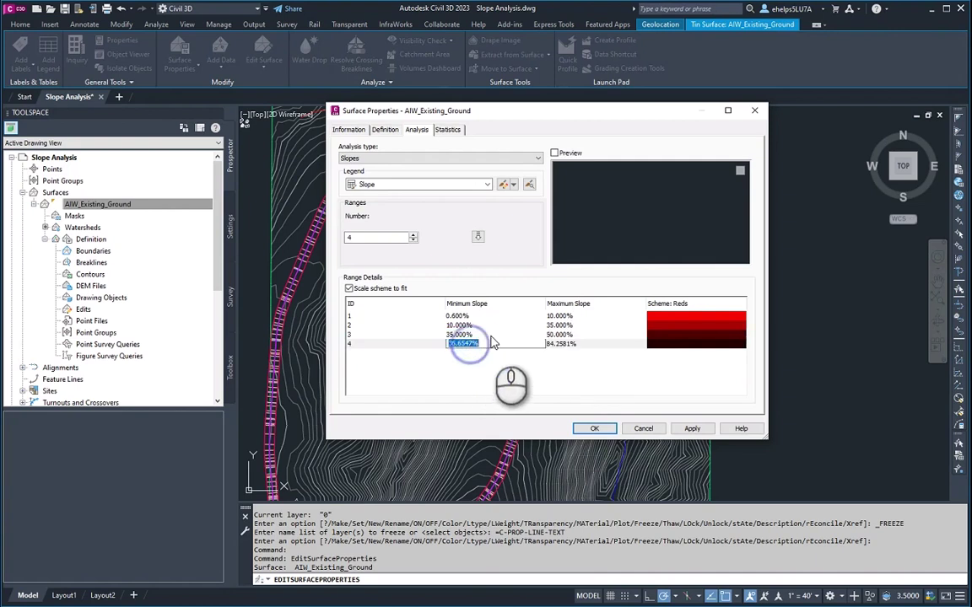
pyautogui.click(496, 344)
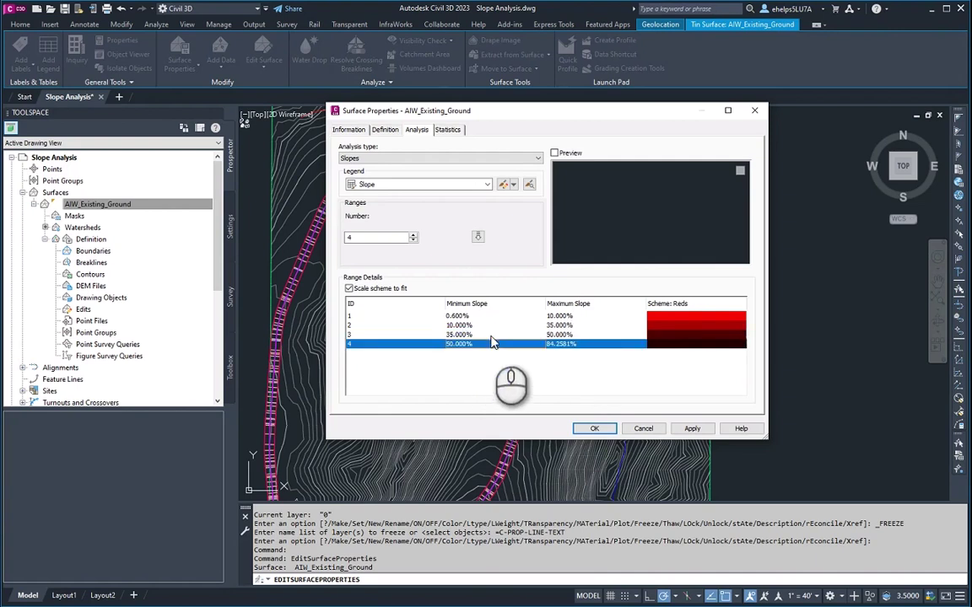
# Recolour slope range 2 cyan and slope range 3 yellow
pyautogui.click(662, 325)
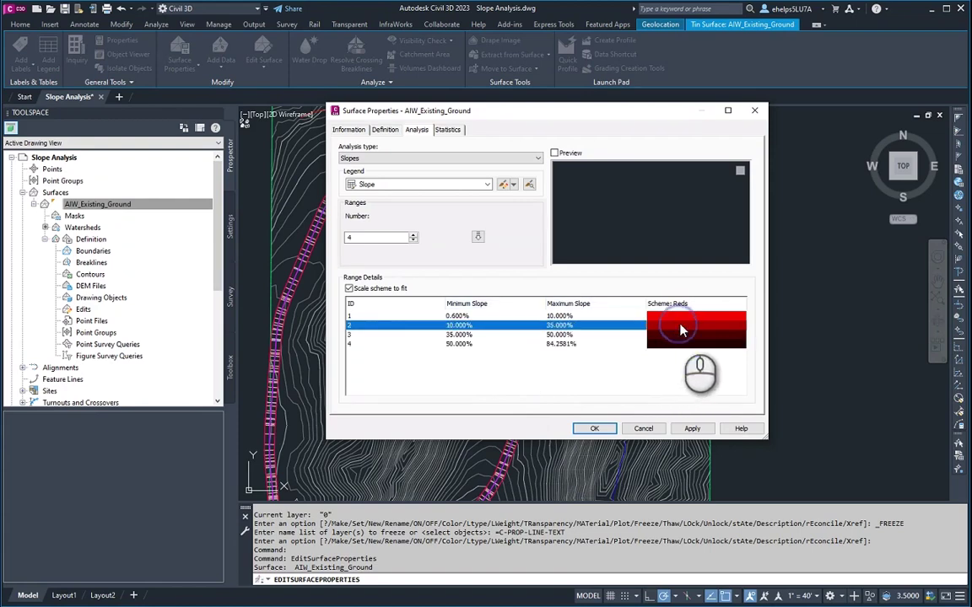
pyautogui.click(662, 328)
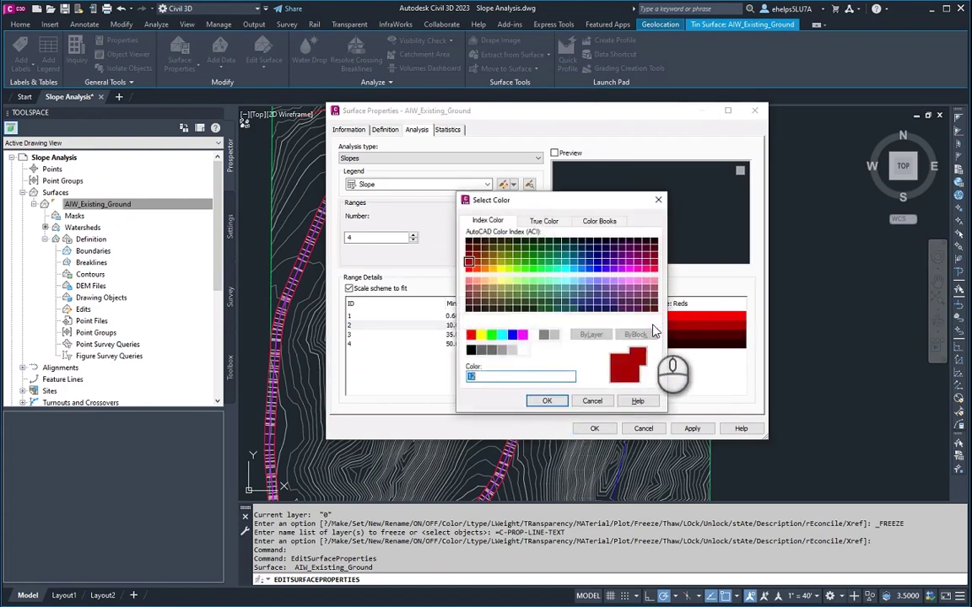
pyautogui.click(501, 335)
pyautogui.click(547, 400)
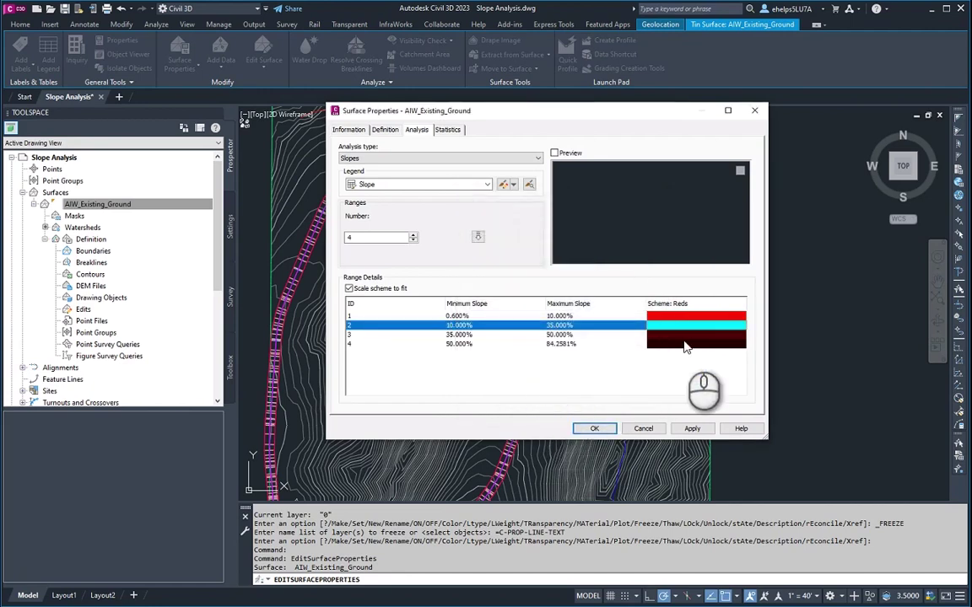
pyautogui.click(641, 334)
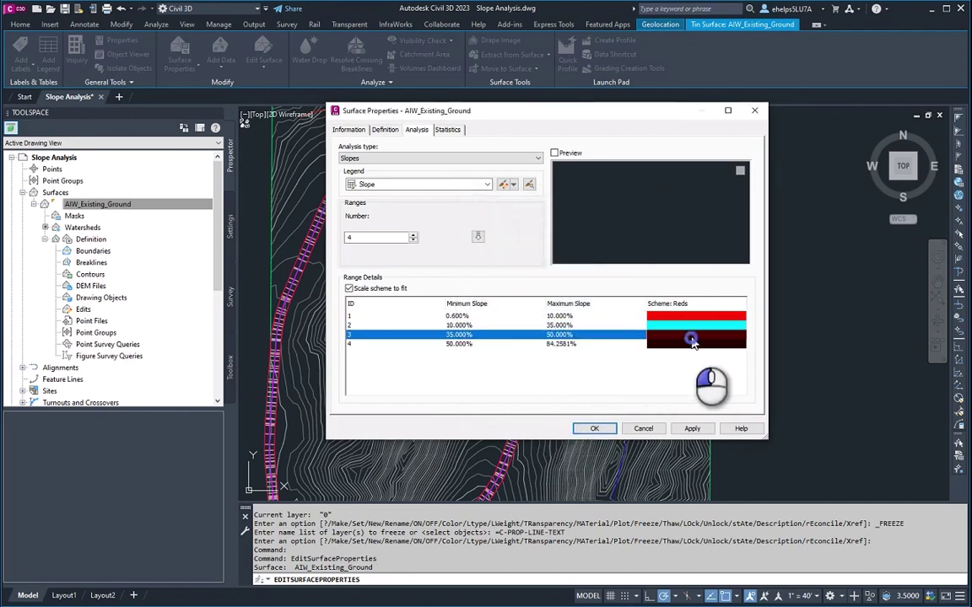
pyautogui.click(651, 334)
pyautogui.click(484, 335)
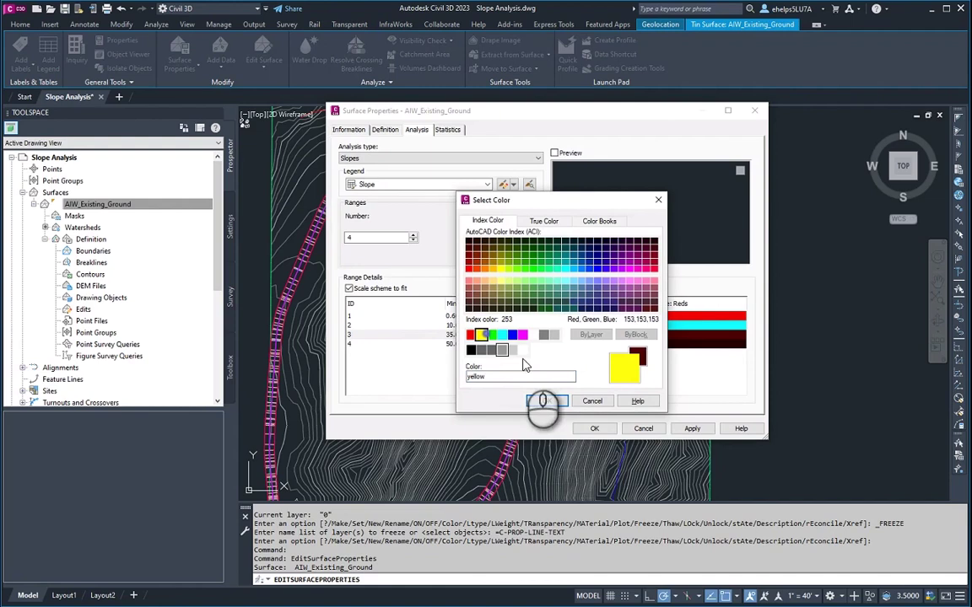
pyautogui.click(547, 400)
# Recolour slope range 4 magenta and apply the new ranges and colours
pyautogui.click(701, 345)
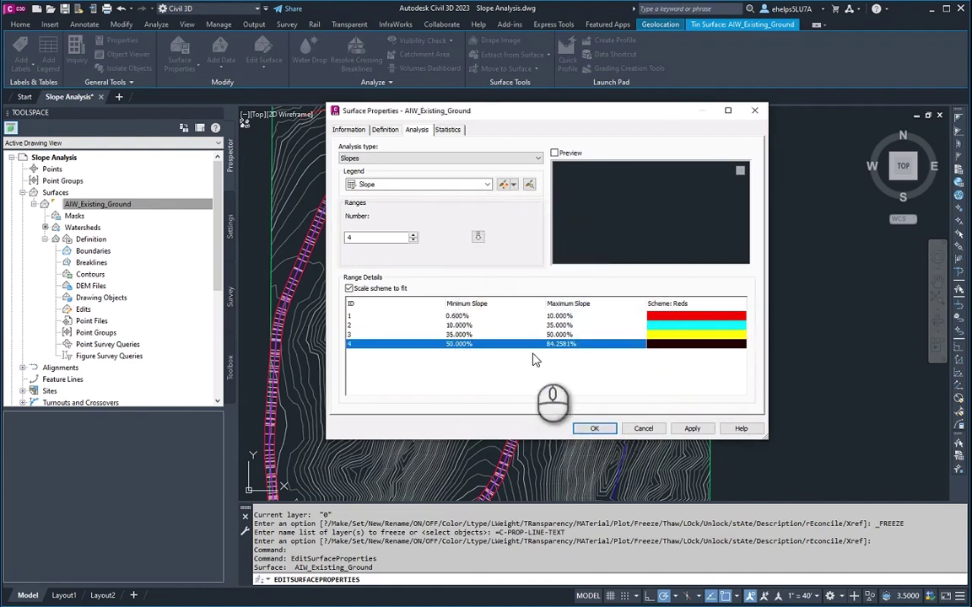
pyautogui.click(662, 346)
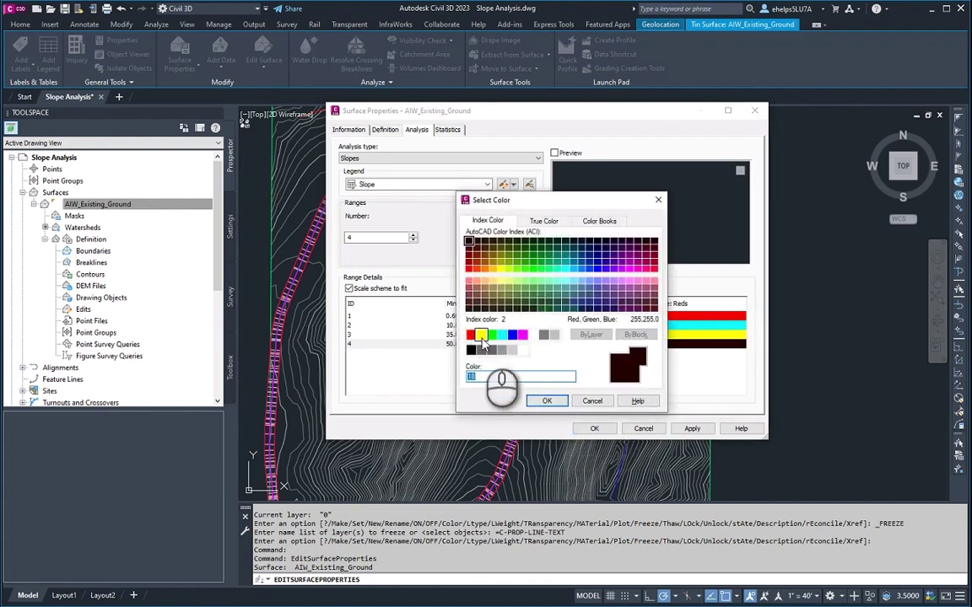
pyautogui.click(522, 336)
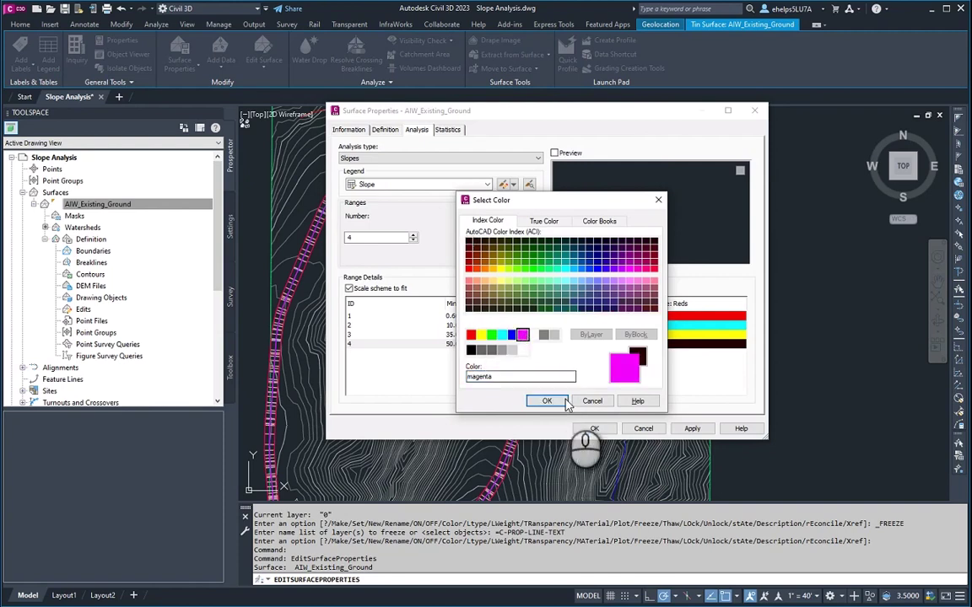
pyautogui.click(546, 401)
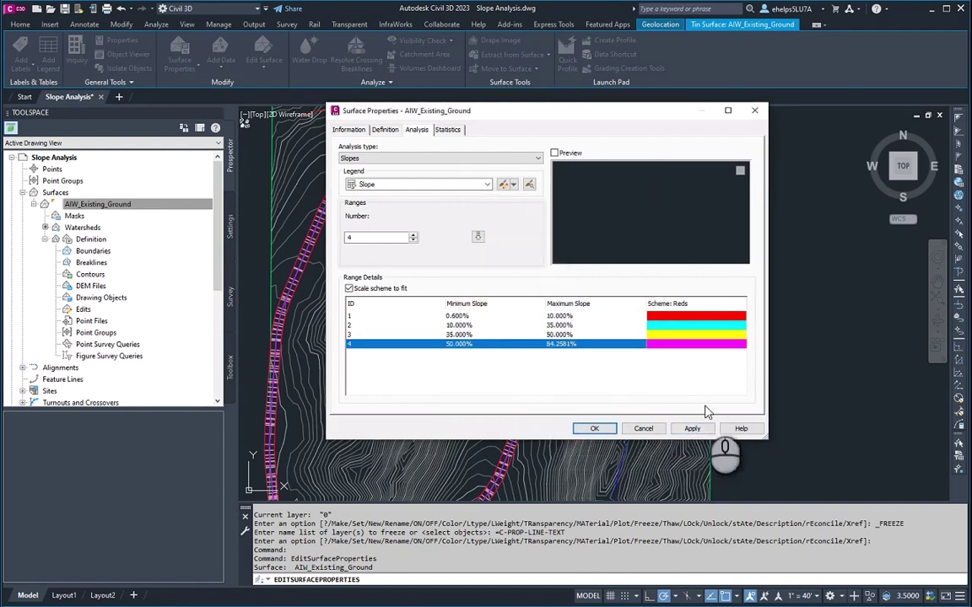
pyautogui.click(691, 429)
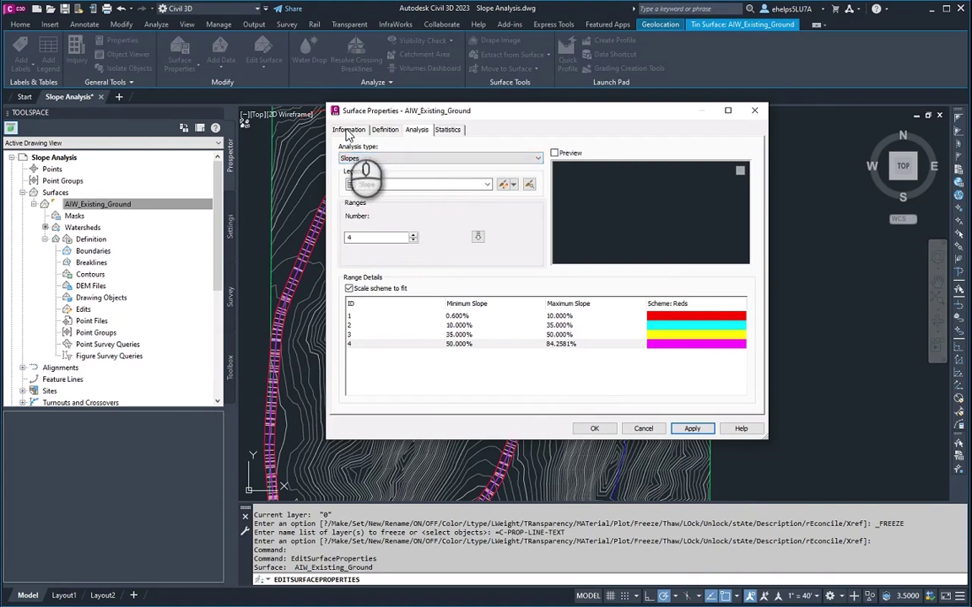
# Turn on Slopes display in the surface's current style and apply it to the drawing
pyautogui.click(348, 131)
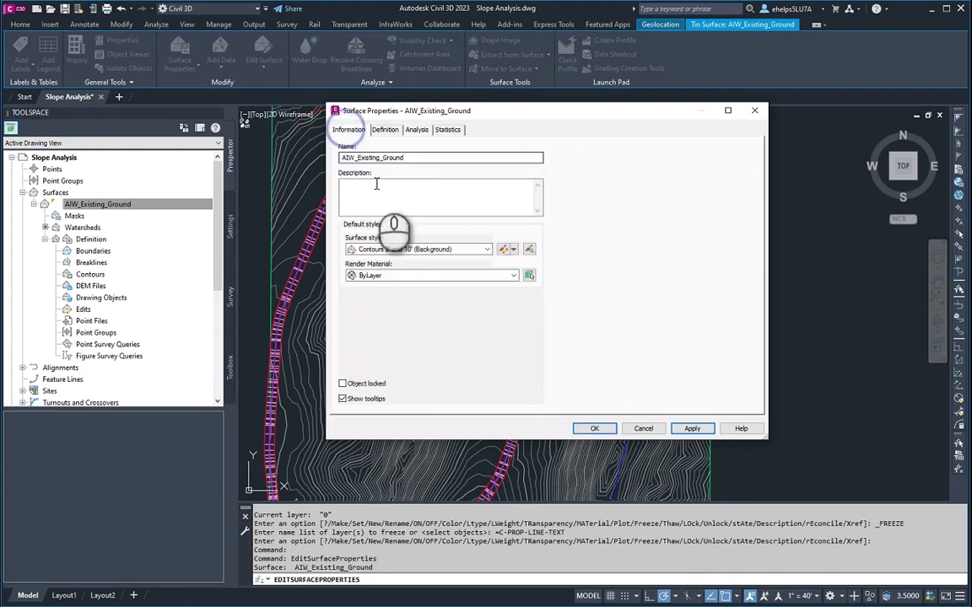
pyautogui.click(506, 251)
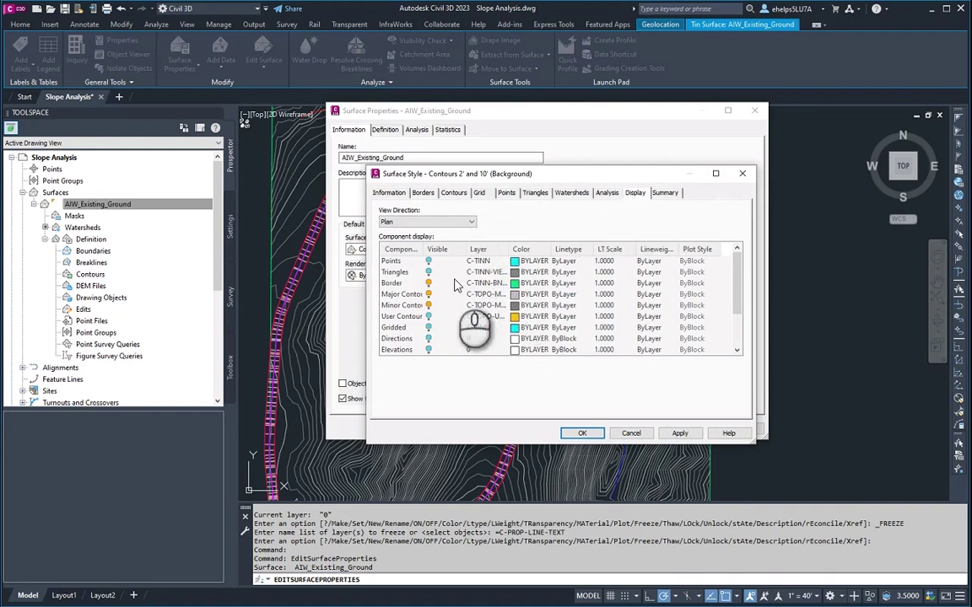
pyautogui.scroll(-2, 438, 304)
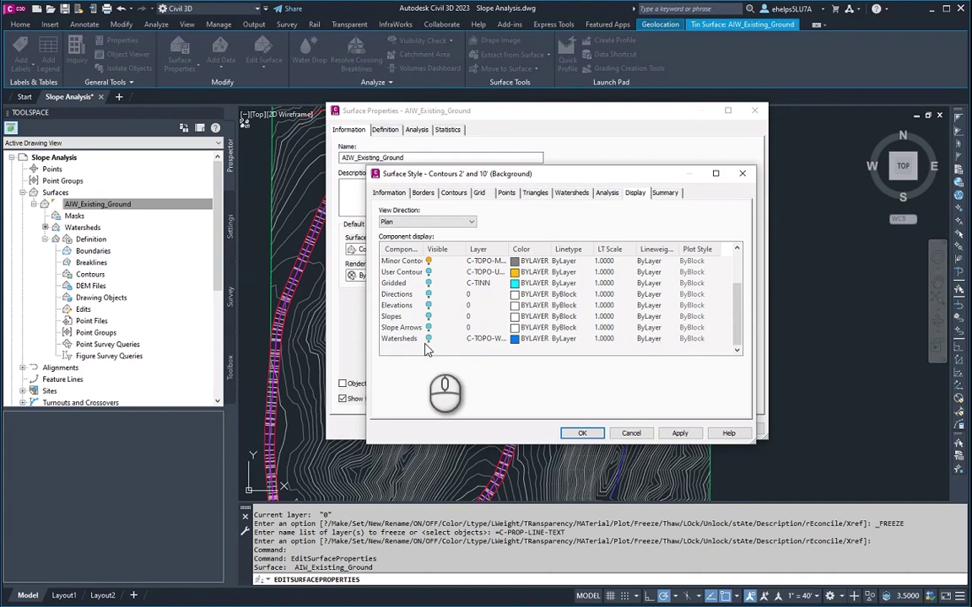
pyautogui.click(429, 316)
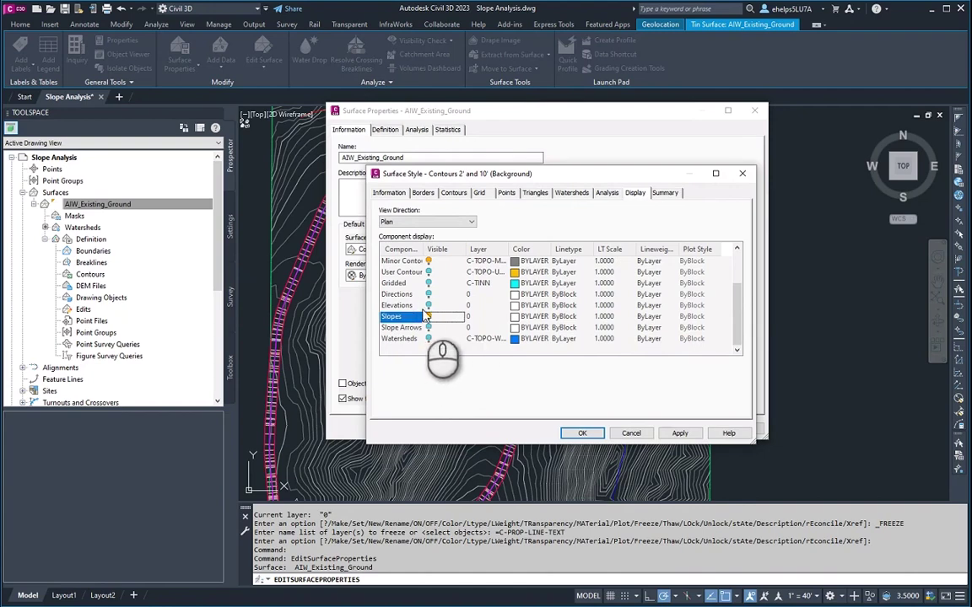
pyautogui.click(679, 432)
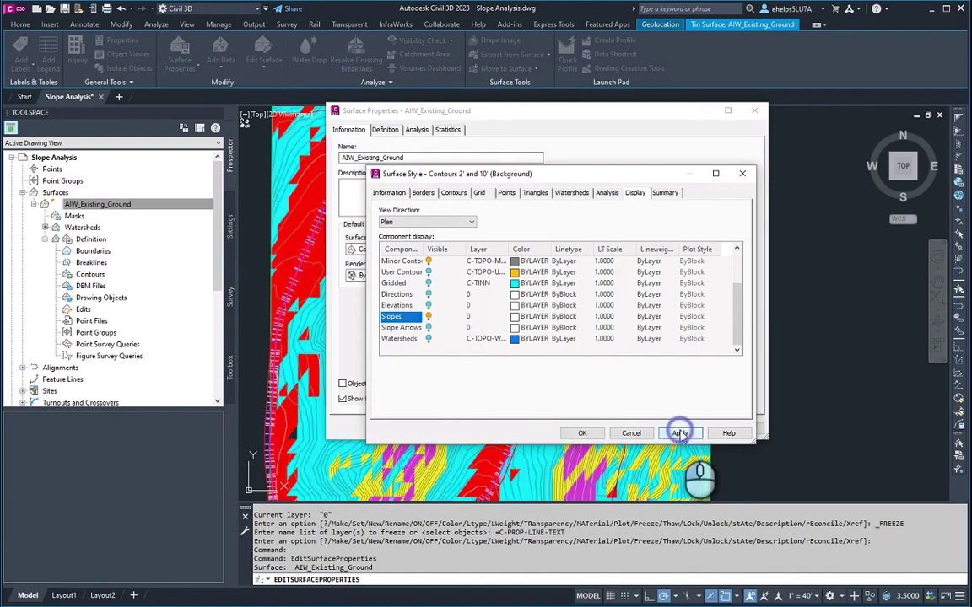
pyautogui.click(582, 433)
# Close Surface Properties and zoom to view the slope-shaded surface
pyautogui.click(593, 428)
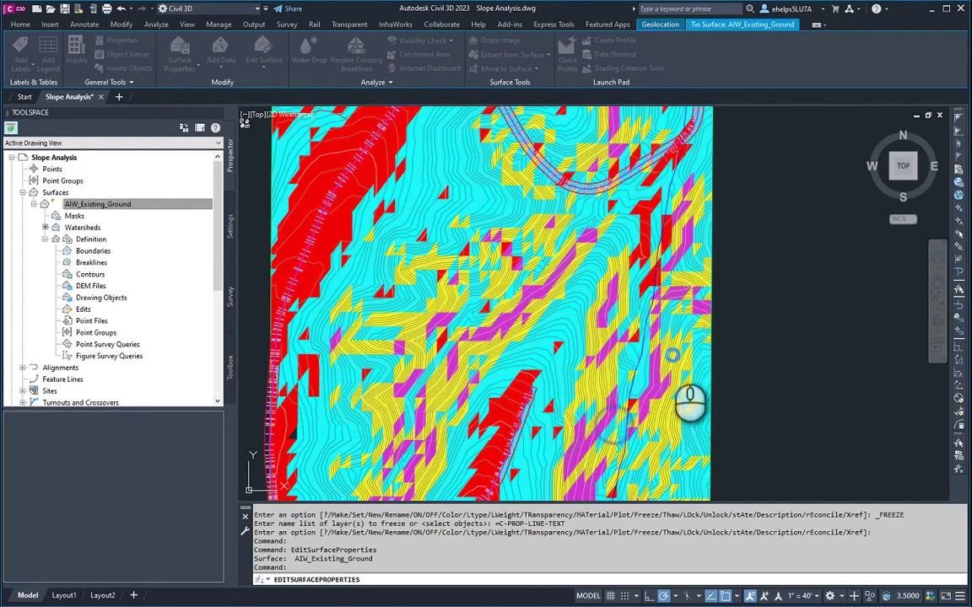
pyautogui.scroll(-3, 586, 360)
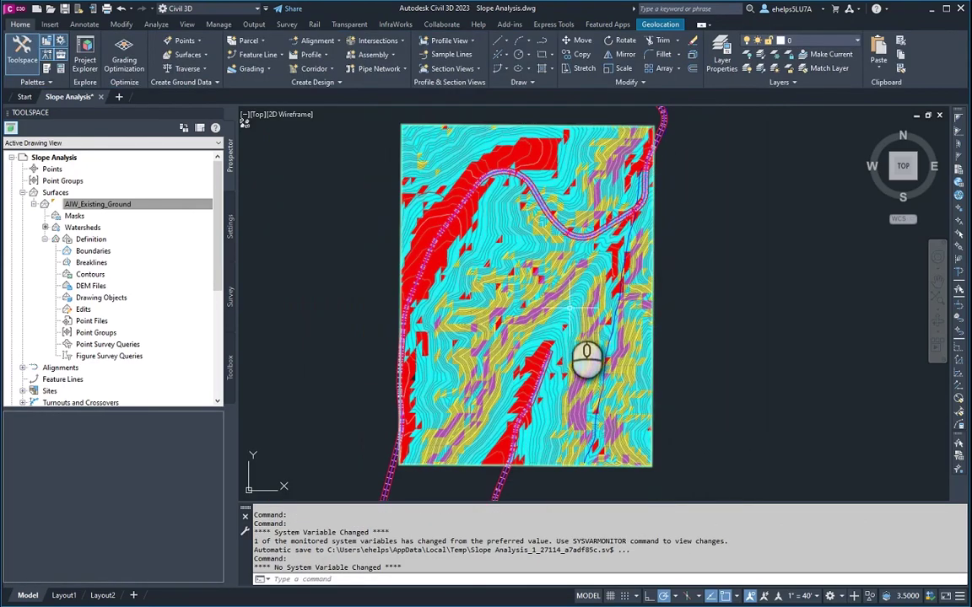
pyautogui.scroll(2, 559, 431)
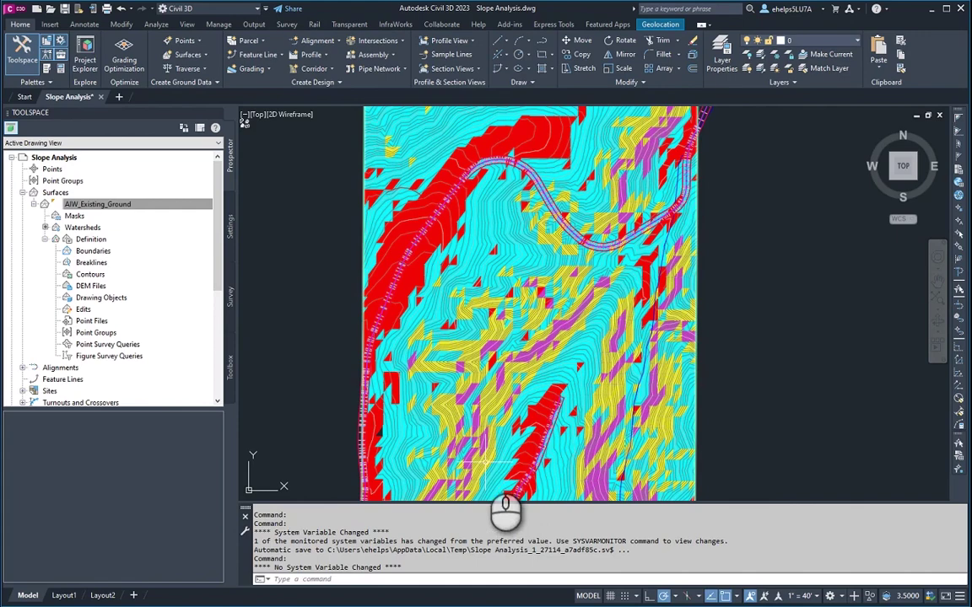
pyautogui.scroll(-1, 614, 295)
# Select and deselect the surface, then bring up its shortcut options
pyautogui.click(614, 296)
pyautogui.press('Escape')
pyautogui.press('Escape')
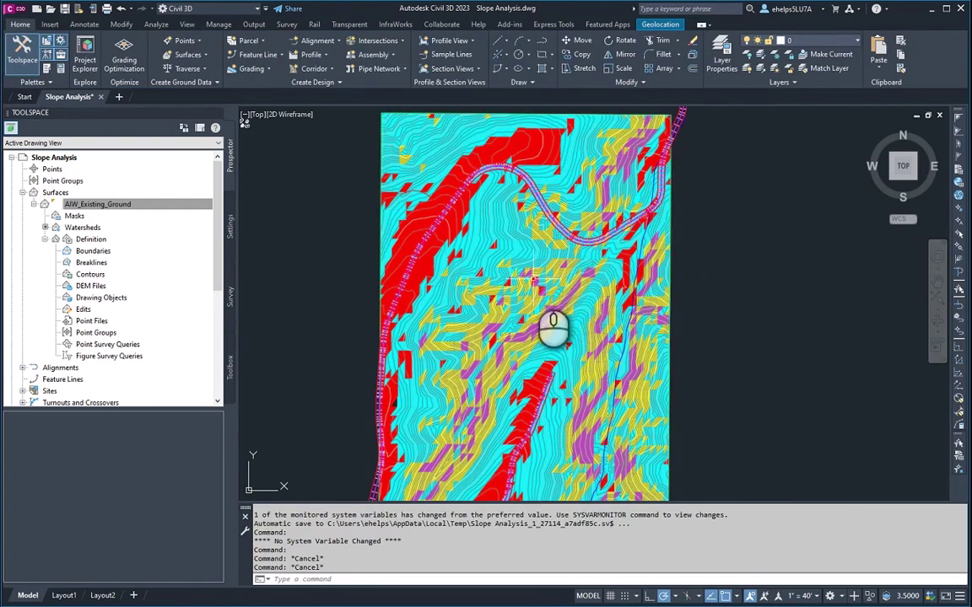
pyautogui.moveTo(535, 302)
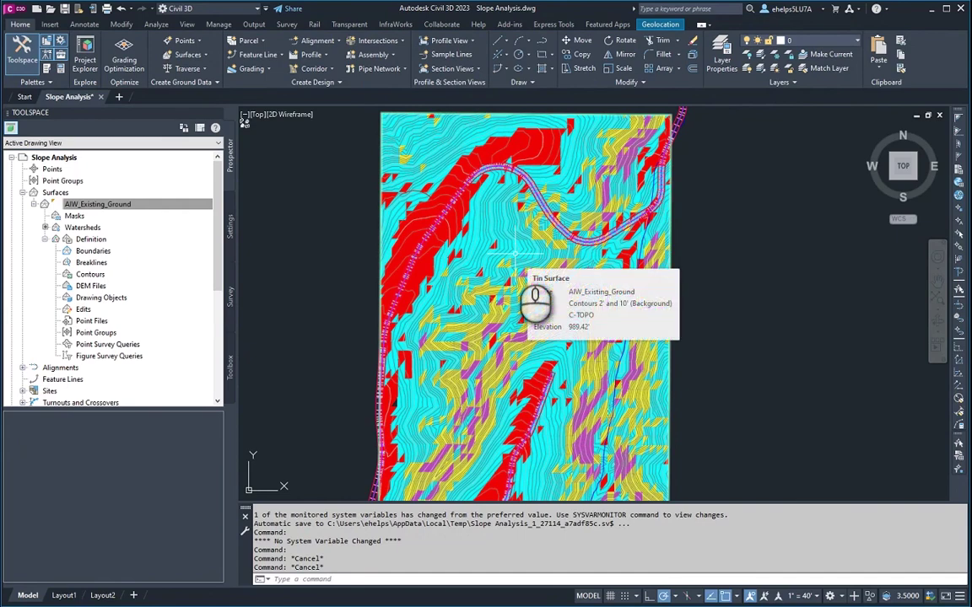
pyautogui.click(512, 245)
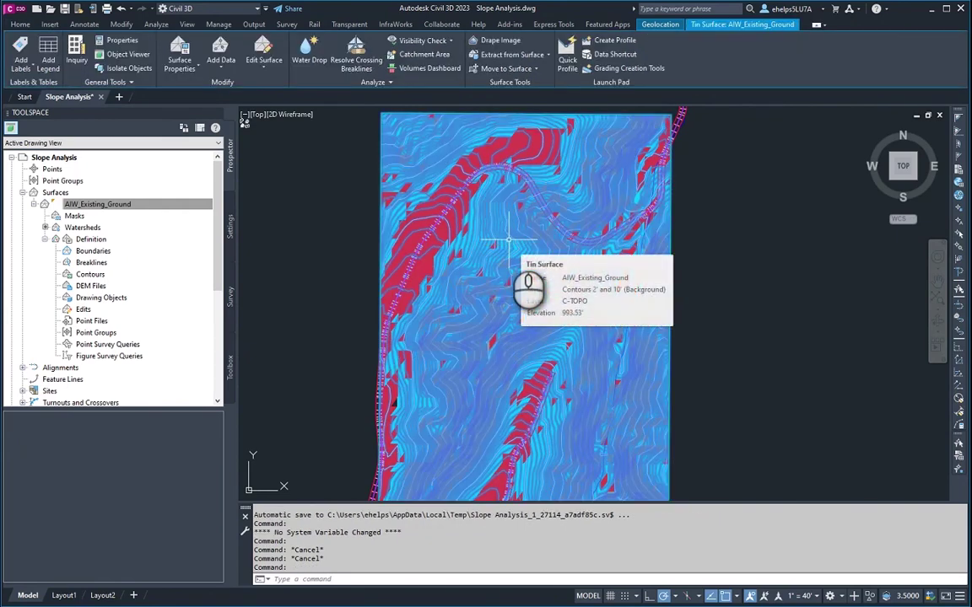
pyautogui.moveTo(474, 218)
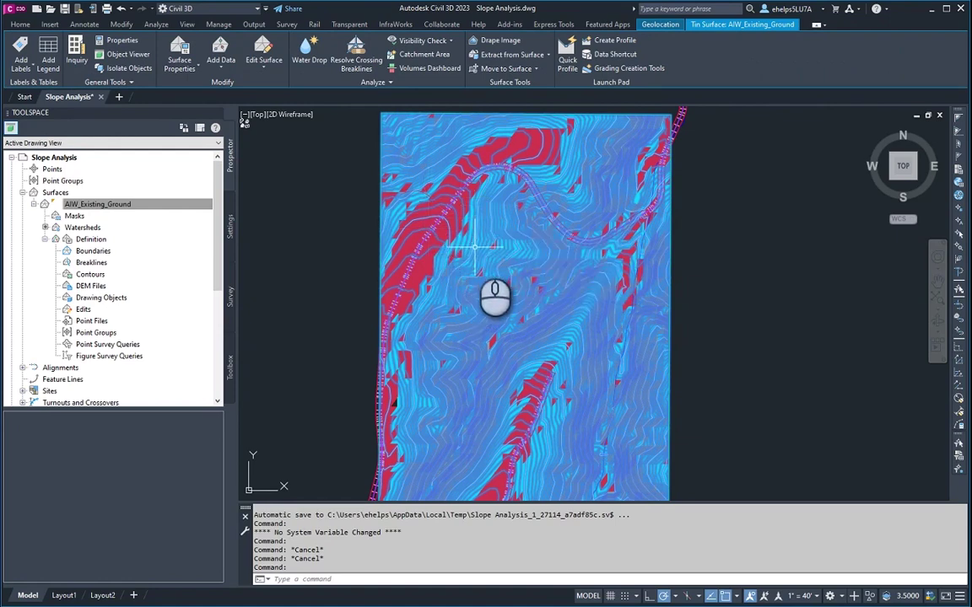
pyautogui.click(478, 251)
pyautogui.press('Escape')
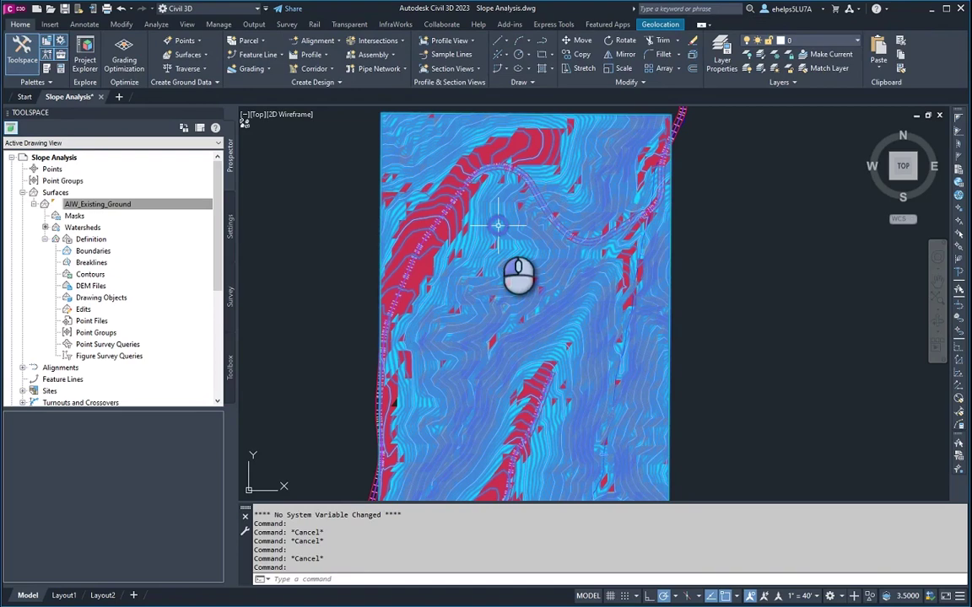
pyautogui.rightClick(497, 225)
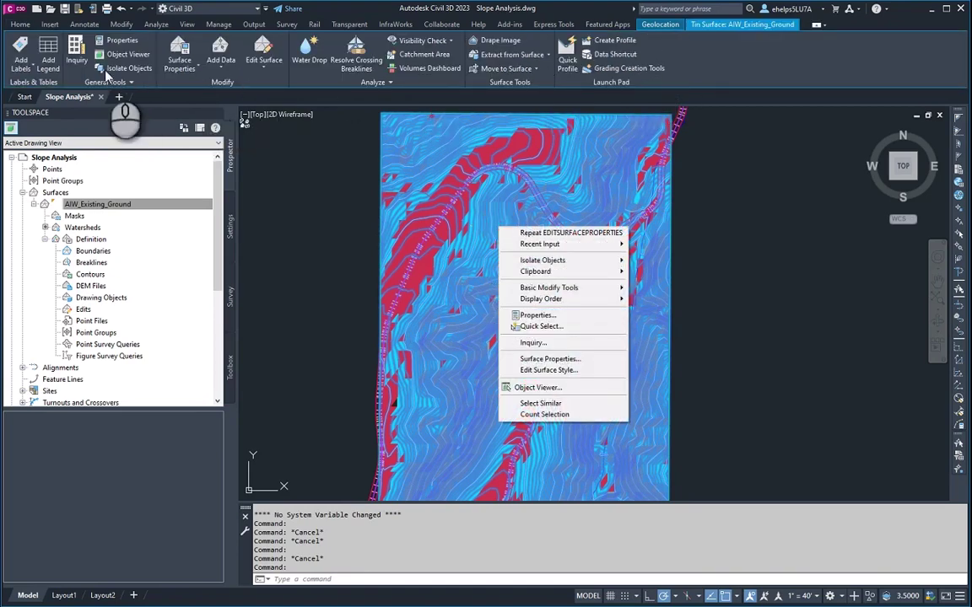
# Place a dynamic Slopes legend table to the right of the surface
pyautogui.click(48, 52)
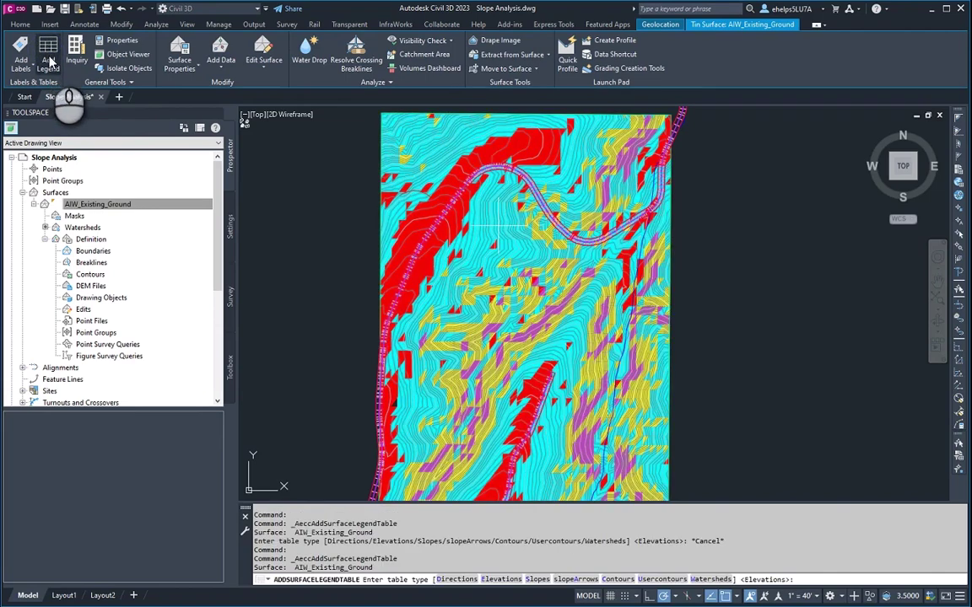
pyautogui.press('Down')
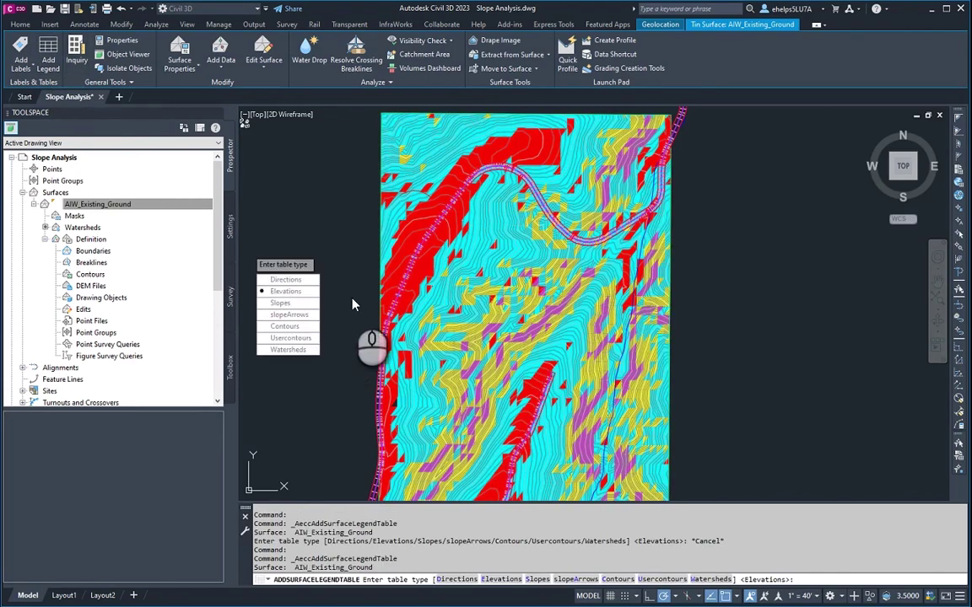
pyautogui.click(274, 305)
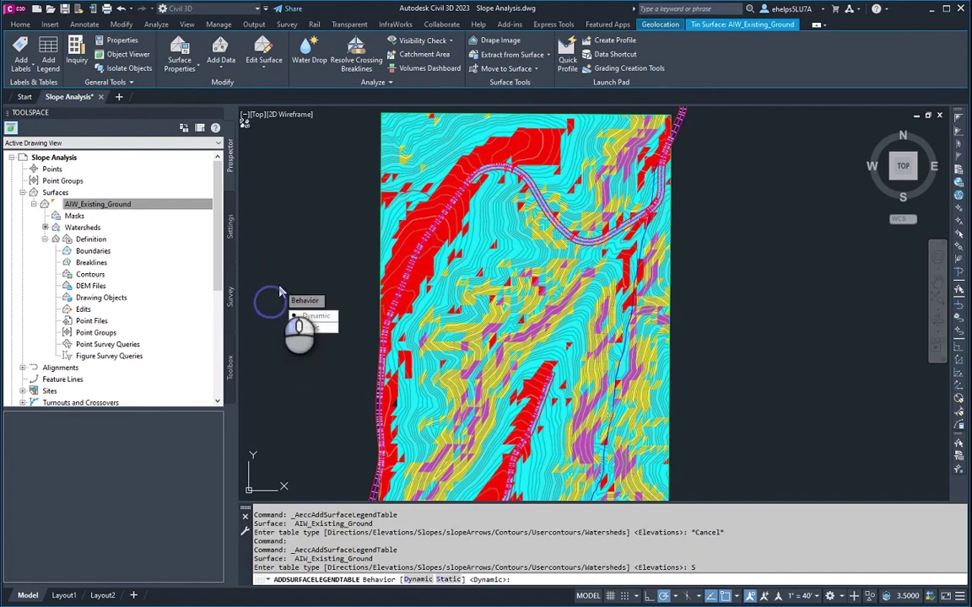
pyautogui.click(312, 317)
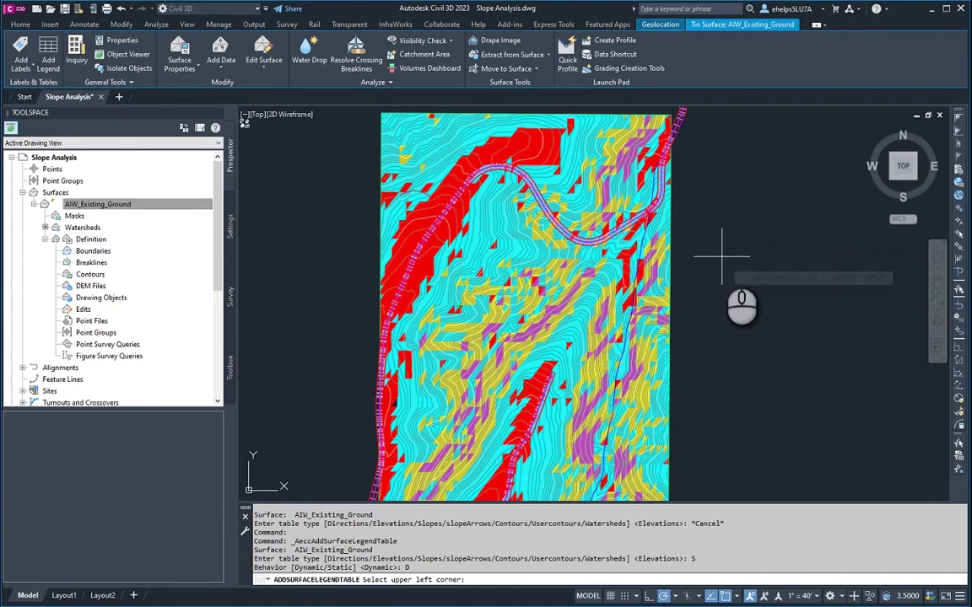
pyautogui.click(714, 281)
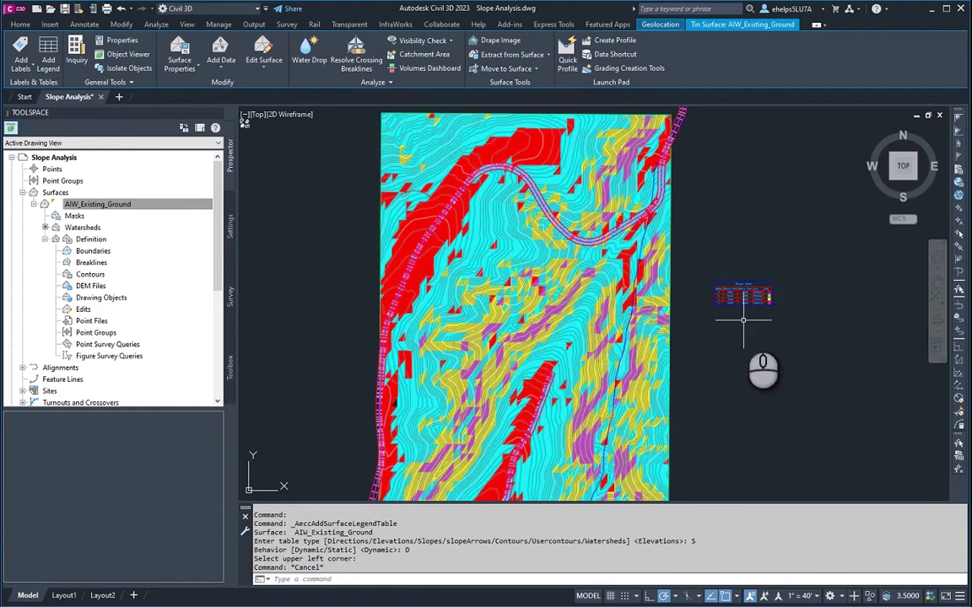
pyautogui.press('Escape')
pyautogui.scroll(10, 749, 325)
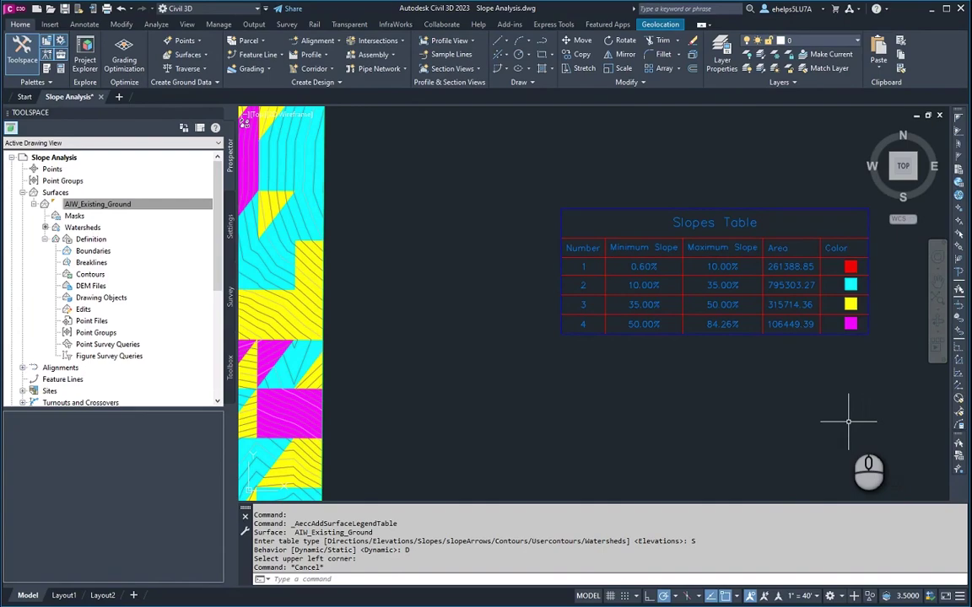
pyautogui.scroll(-3, 786, 439)
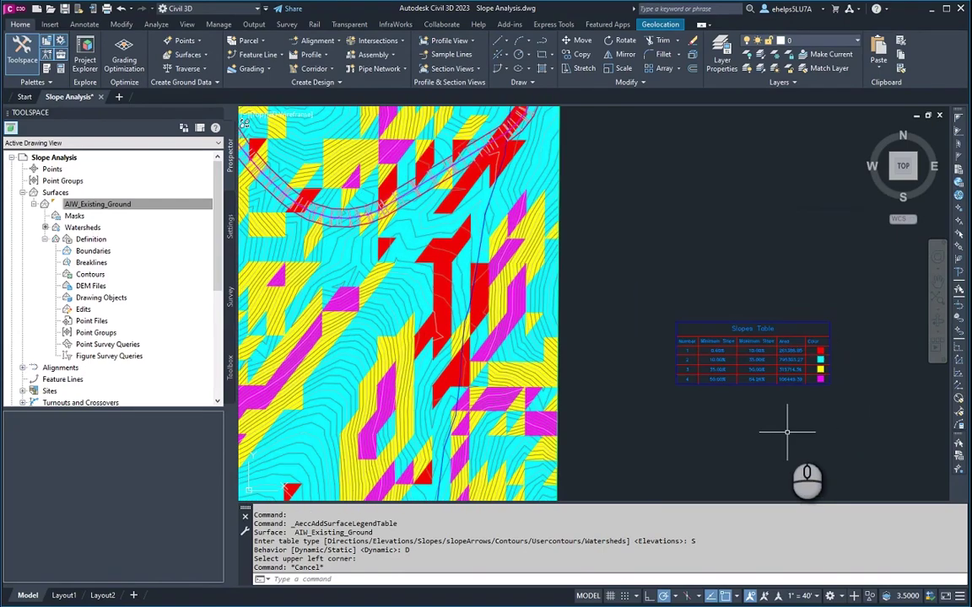
pyautogui.scroll(-2, 785, 428)
pyautogui.scroll(3, 813, 357)
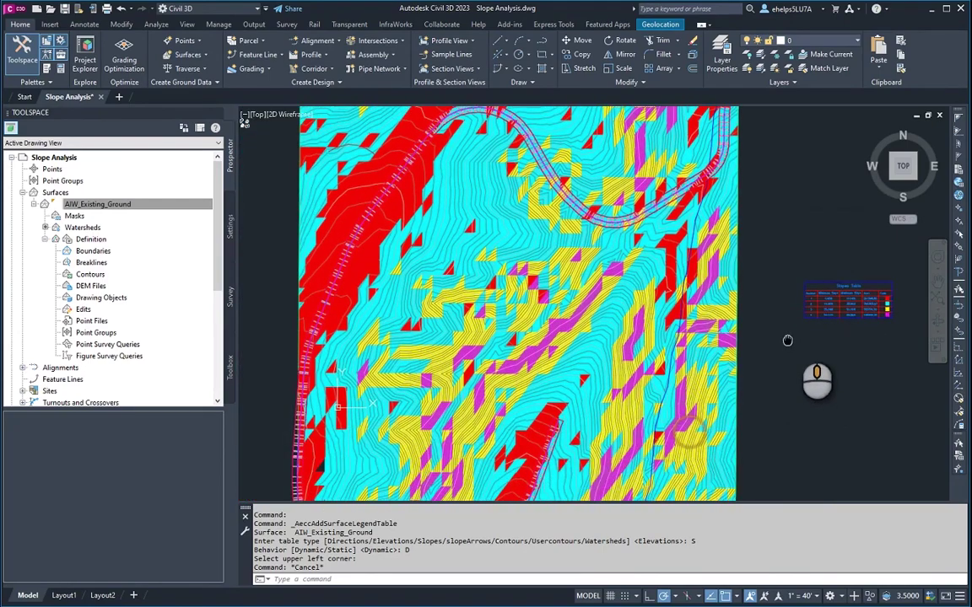
pyautogui.scroll(-1, 815, 315)
# Reopen AIW_Existing_Ground Surface Properties and check the Slopes component in its current style
pyautogui.click(590, 297)
pyautogui.rightClick(601, 295)
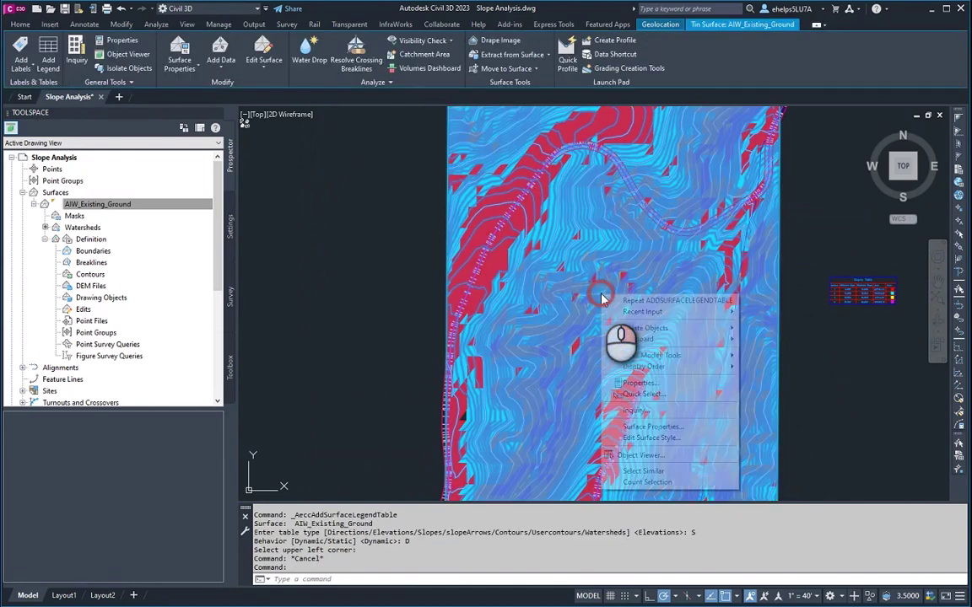
pyautogui.click(645, 427)
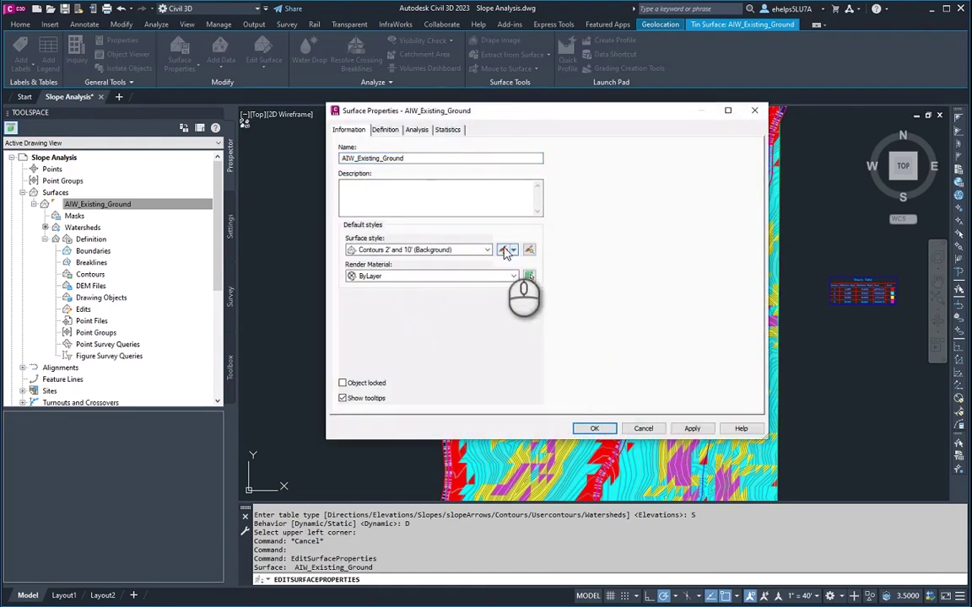
pyautogui.click(503, 250)
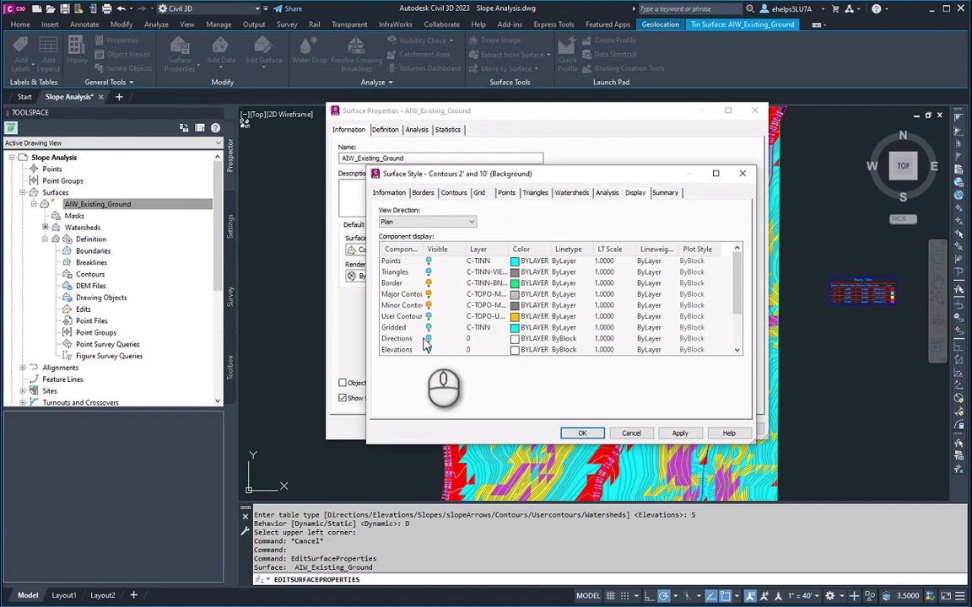
pyautogui.scroll(-2, 438, 348)
pyautogui.click(432, 316)
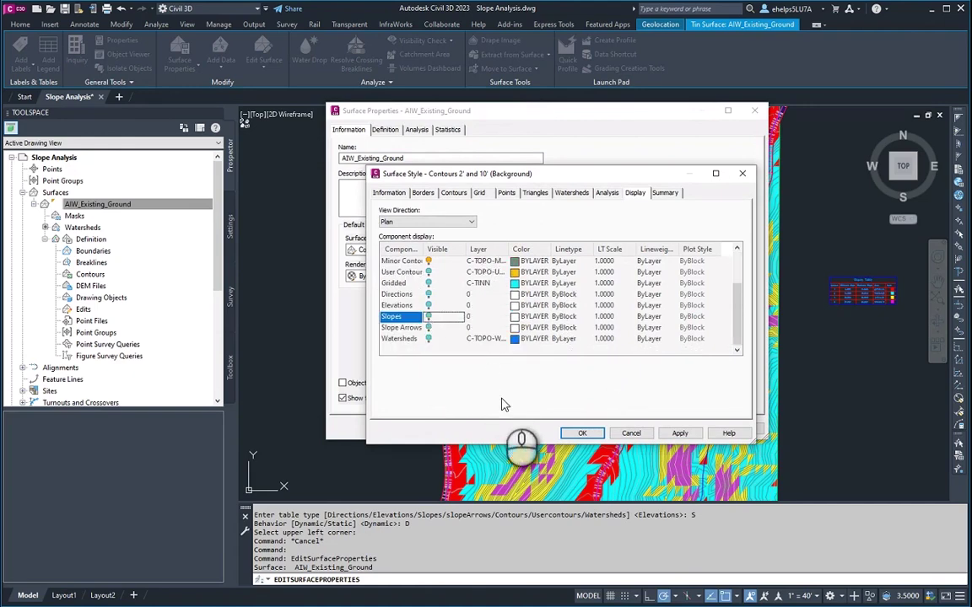
pyautogui.click(582, 433)
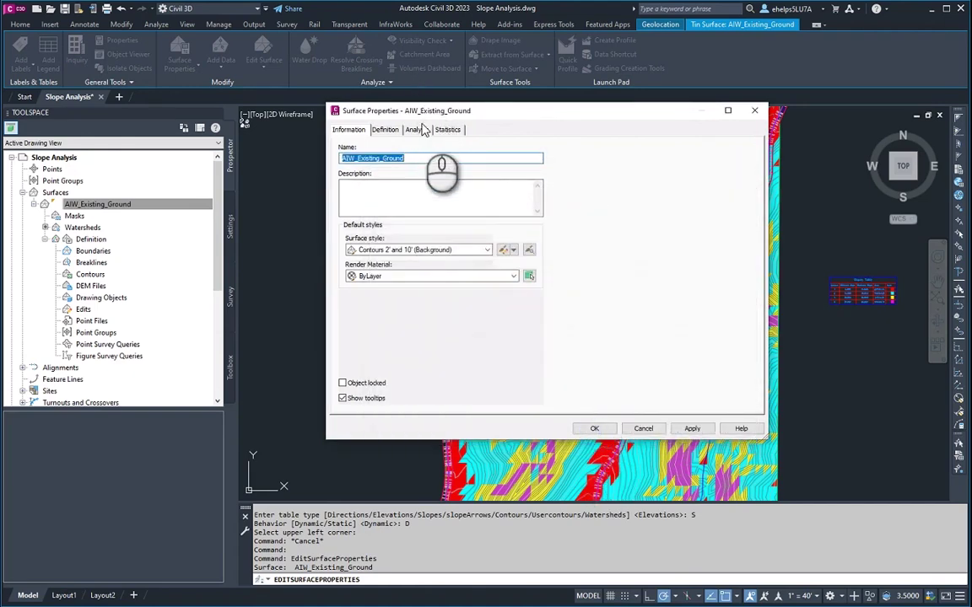
# Set the analysis type to Watersheds with 0.0000 merge depth and run the analysis
pyautogui.click(418, 131)
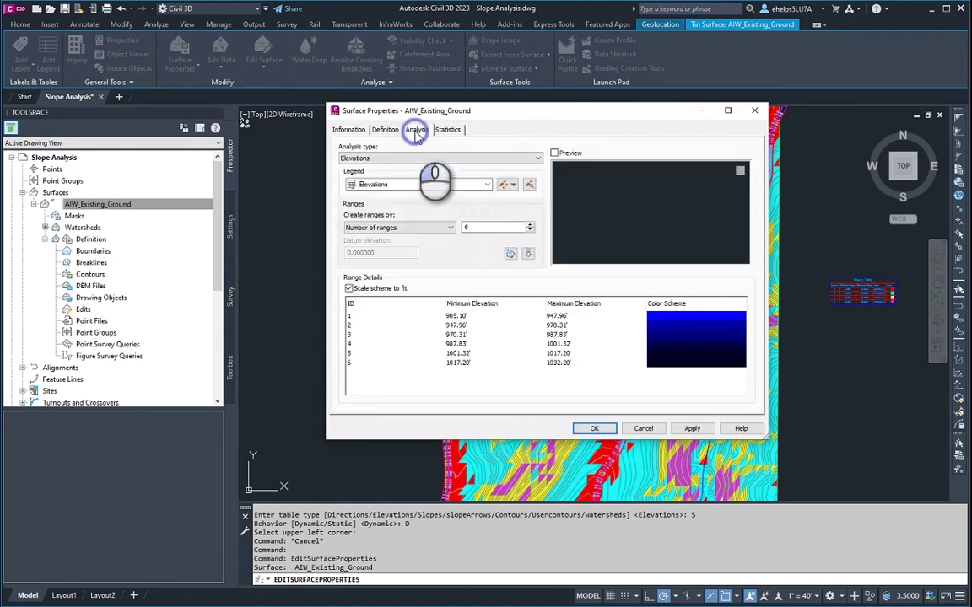
pyautogui.click(400, 159)
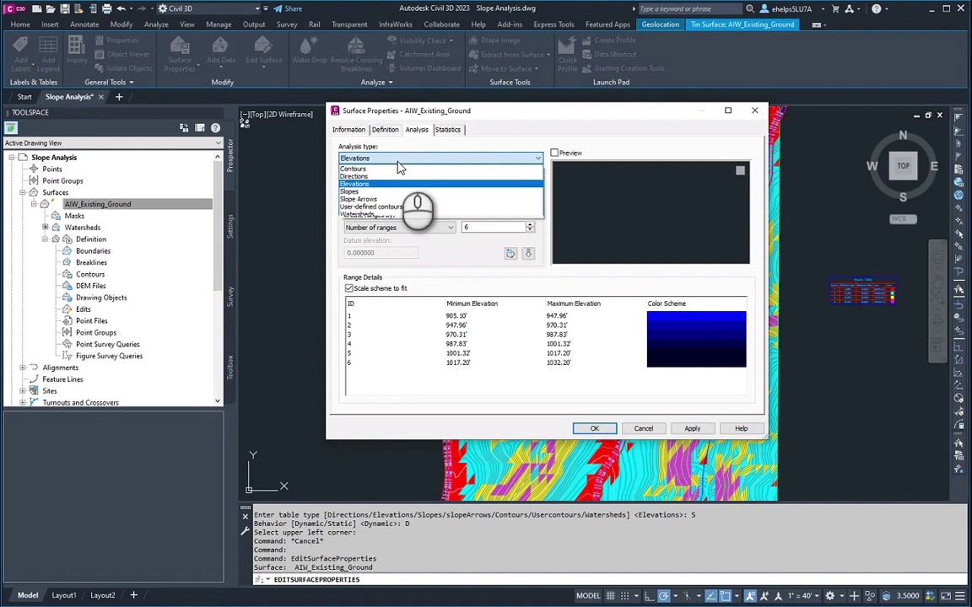
pyautogui.click(396, 216)
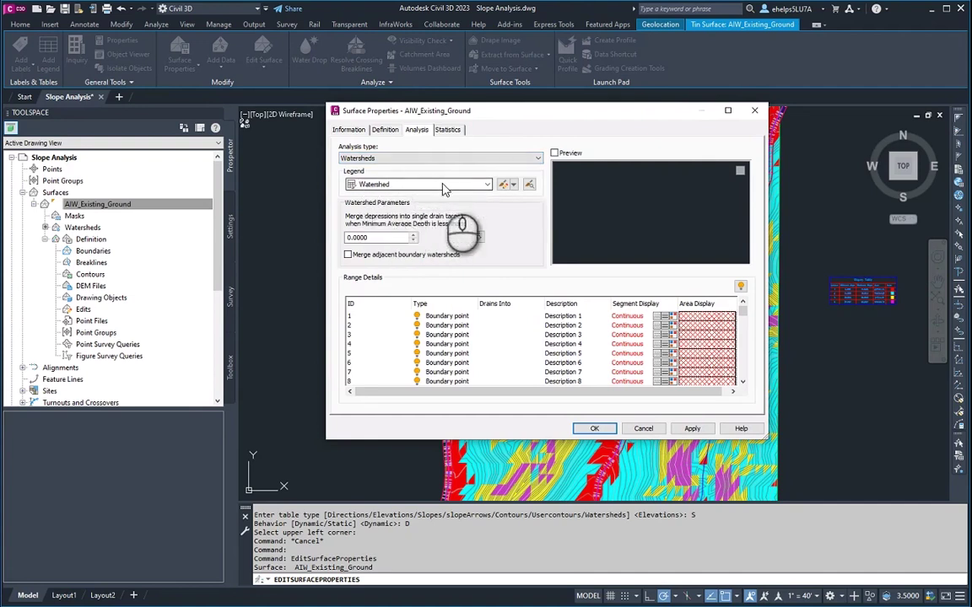
pyautogui.doubleClick(382, 239)
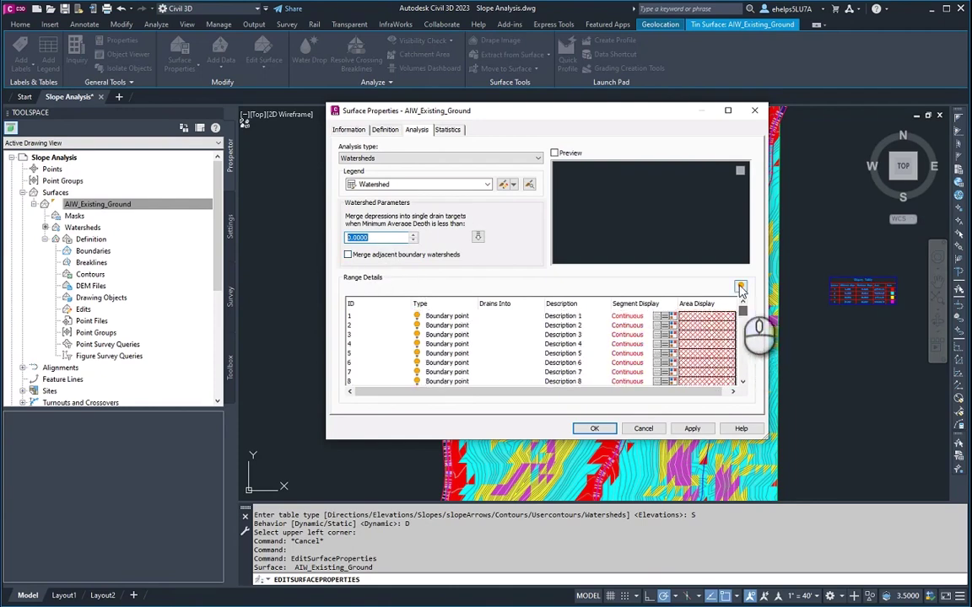
pyautogui.moveTo(742, 314); pyautogui.dragTo(743, 372)
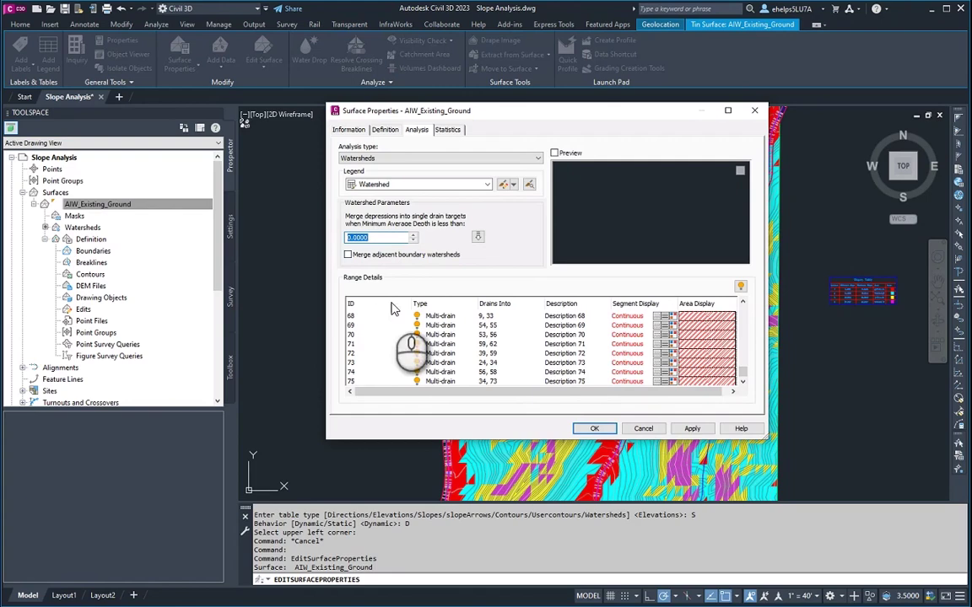
pyautogui.click(478, 238)
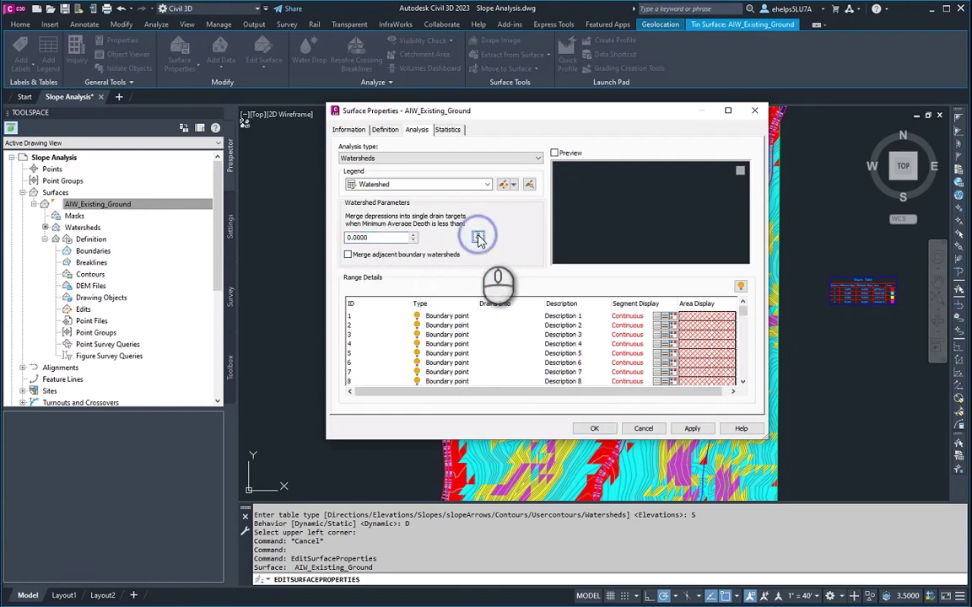
# Check the hatch settings of watershed ranges 1, 8 and others unchanged, then enlarge the Surface Properties window
pyautogui.click(722, 315)
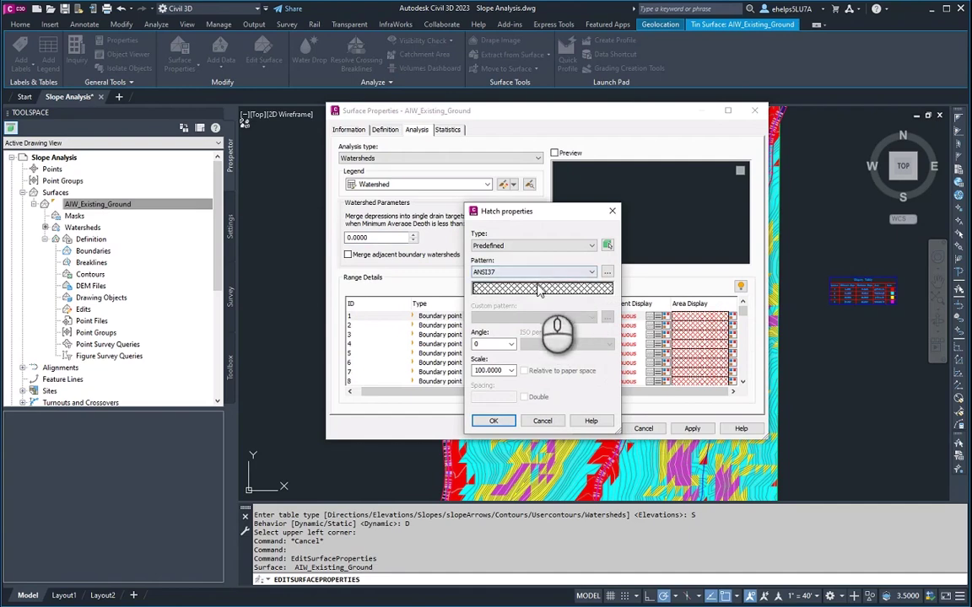
pyautogui.click(495, 422)
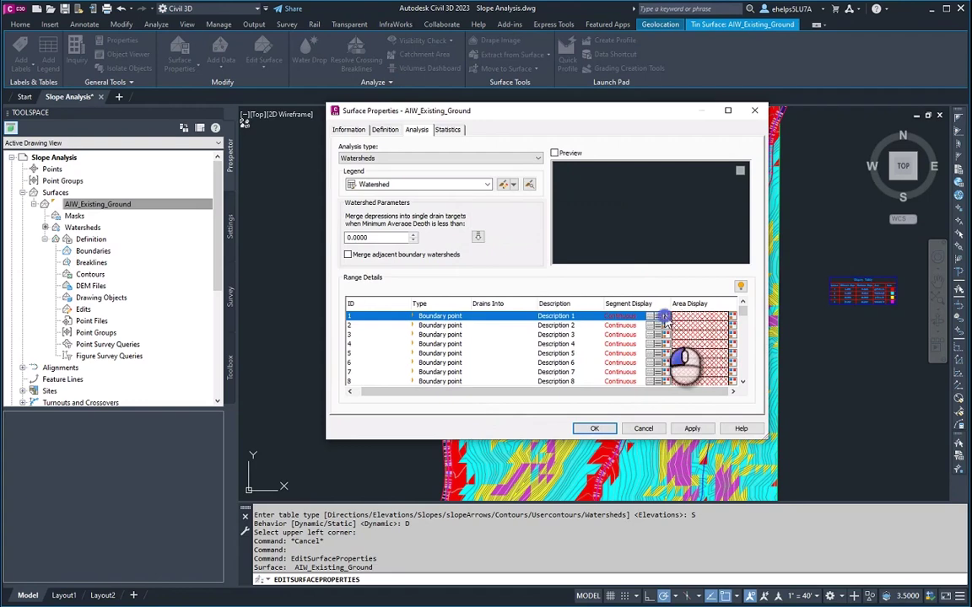
pyautogui.click(665, 317)
pyautogui.click(496, 421)
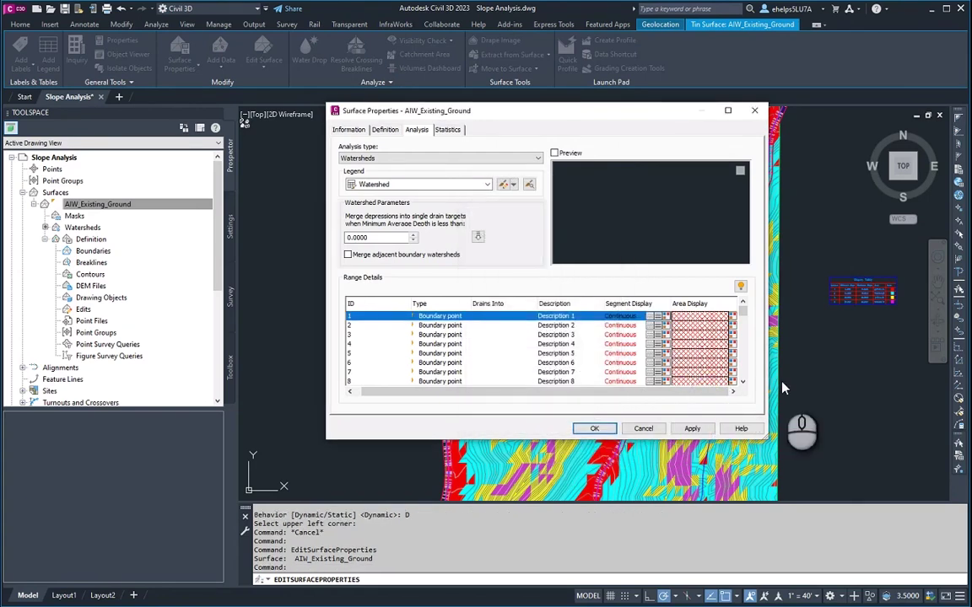
pyautogui.click(732, 382)
pyautogui.click(543, 418)
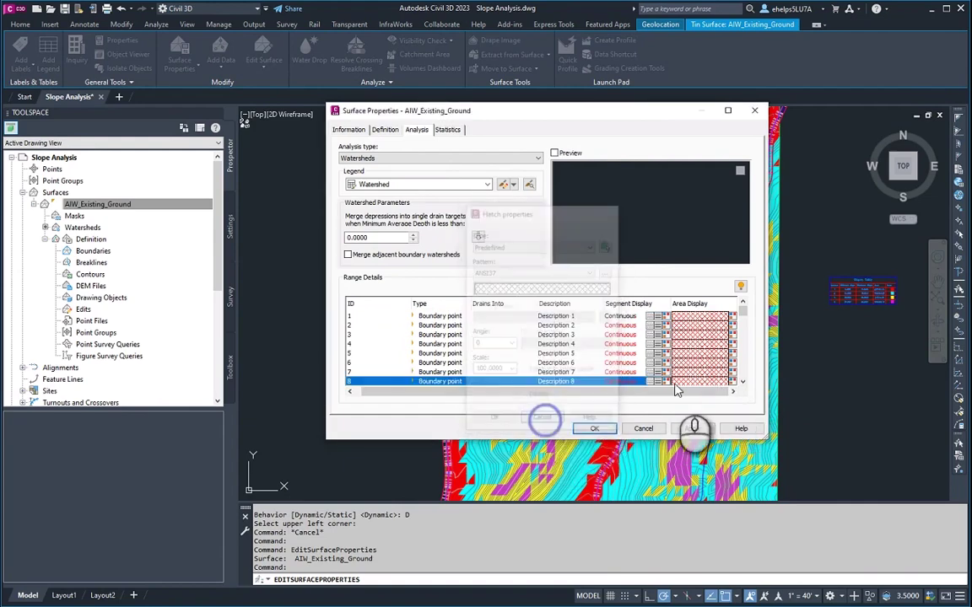
pyautogui.click(654, 337)
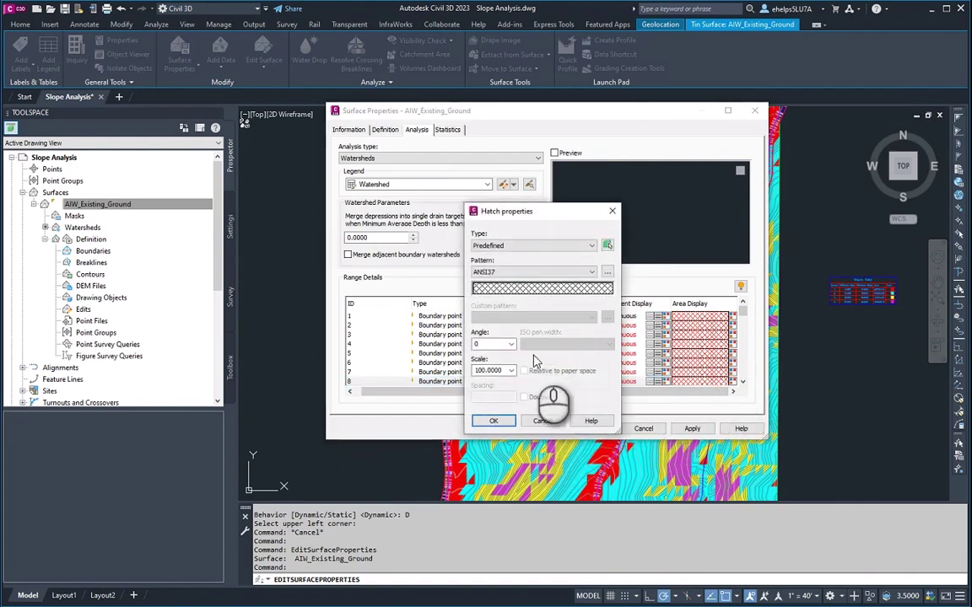
pyautogui.click(544, 421)
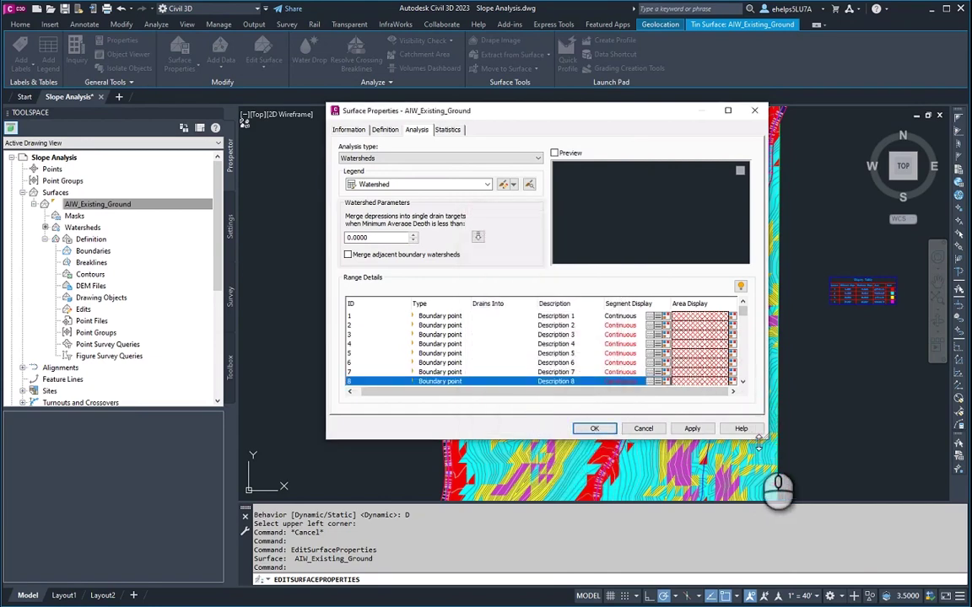
pyautogui.moveTo(766, 439); pyautogui.dragTo(889, 448)
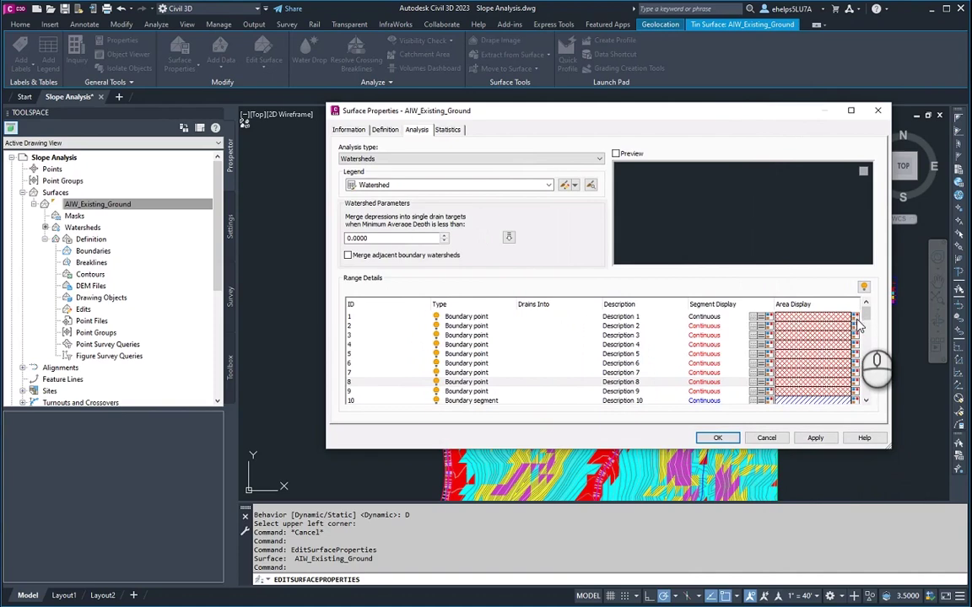
# Change watershed range 1's area hatch colour from red to ACI colour 80 green, then review the ranges
pyautogui.click(855, 319)
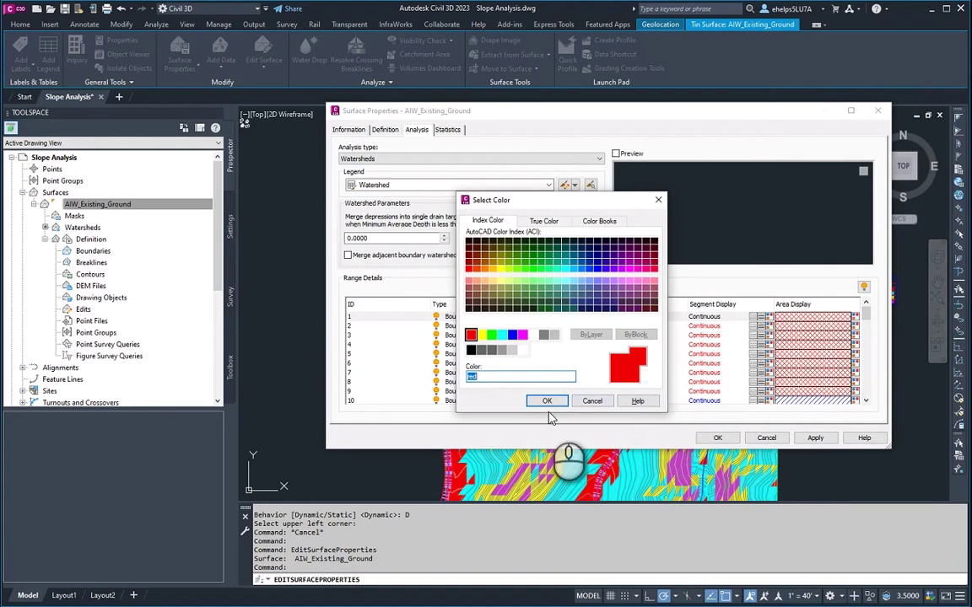
pyautogui.click(525, 268)
pyautogui.click(547, 402)
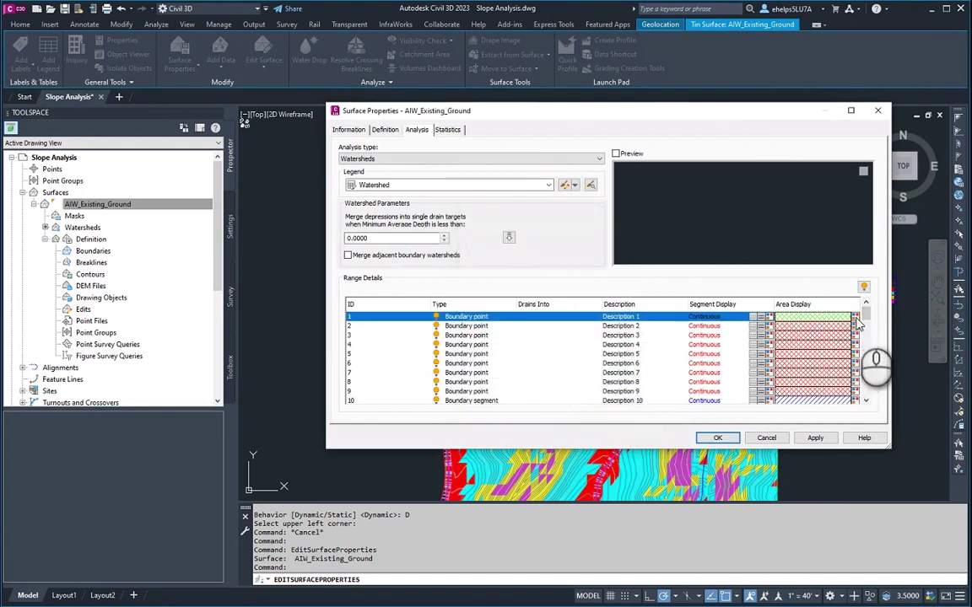
pyautogui.scroll(-11, 836, 378)
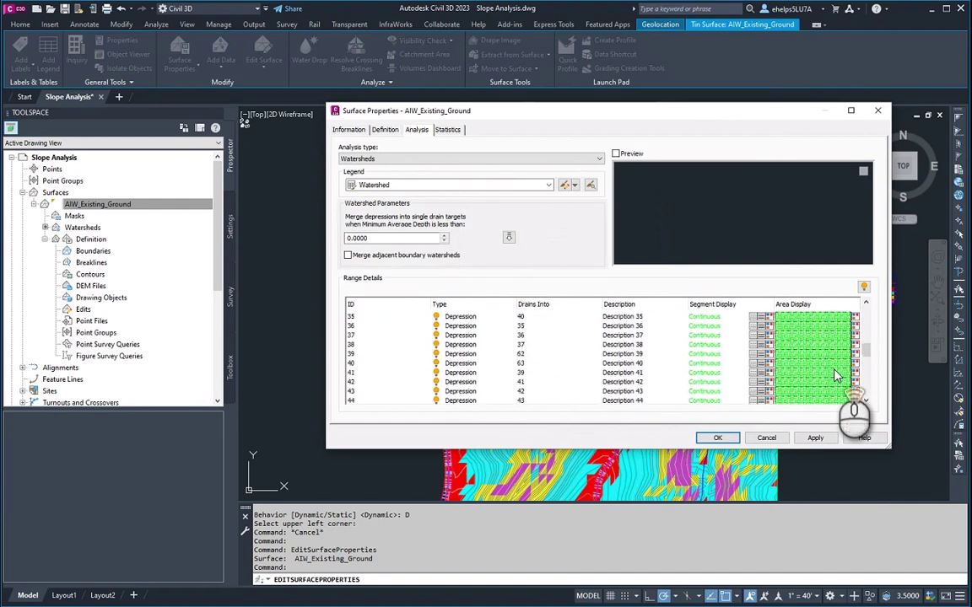
pyautogui.scroll(5, 836, 378)
pyautogui.scroll(-7, 840, 372)
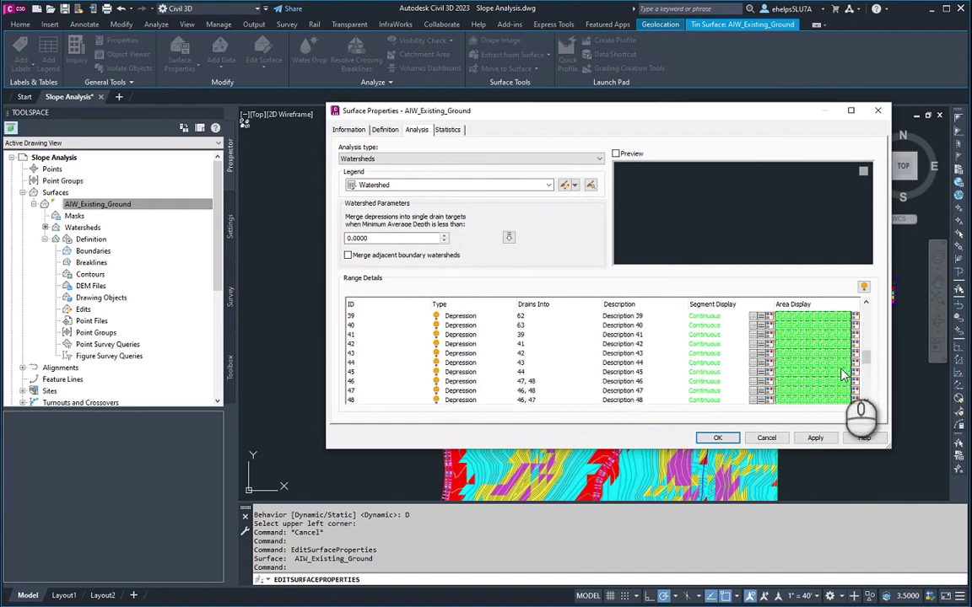
pyautogui.scroll(-8, 839, 371)
pyautogui.moveTo(865, 395); pyautogui.dragTo(867, 308)
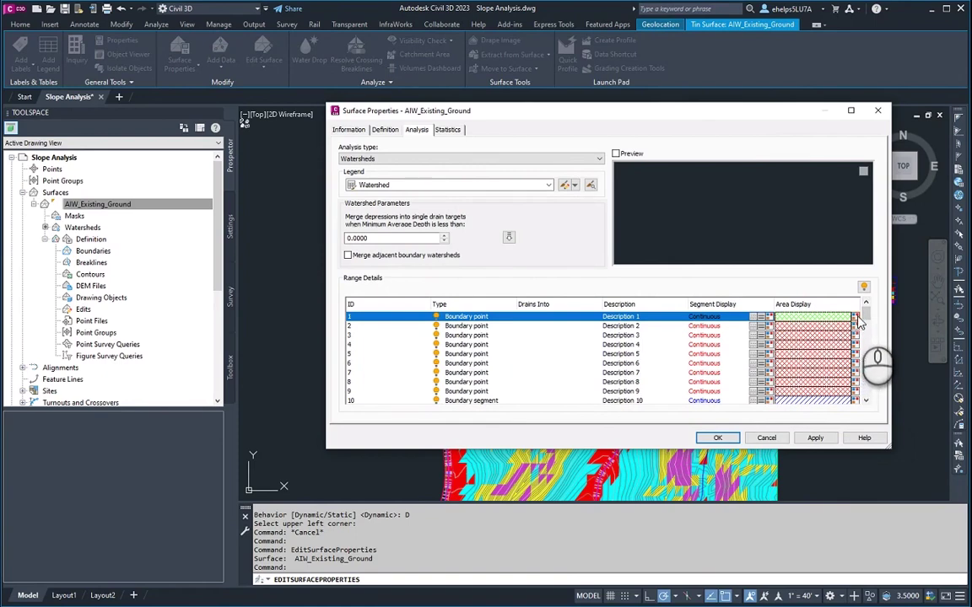
# Set the watershed type display to Flat area, then apply the analysis and close Surface Properties
pyautogui.scroll(-15, 858, 324)
pyautogui.click(864, 287)
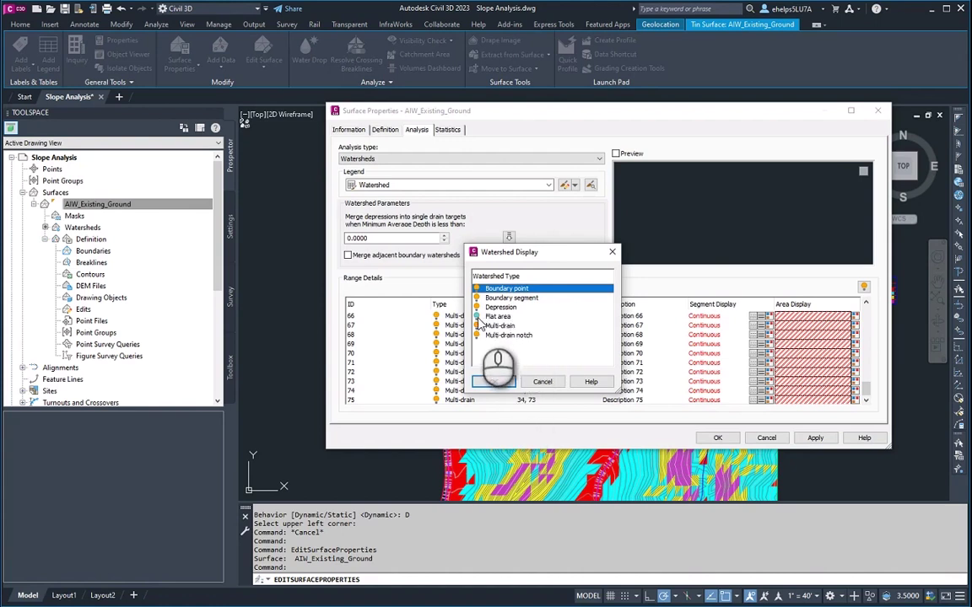
pyautogui.click(490, 316)
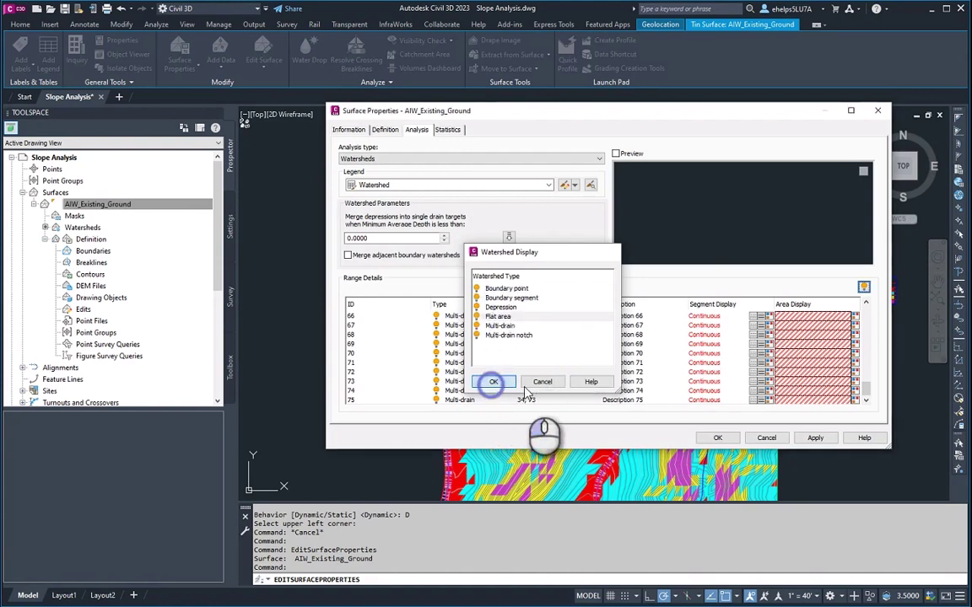
pyautogui.click(493, 383)
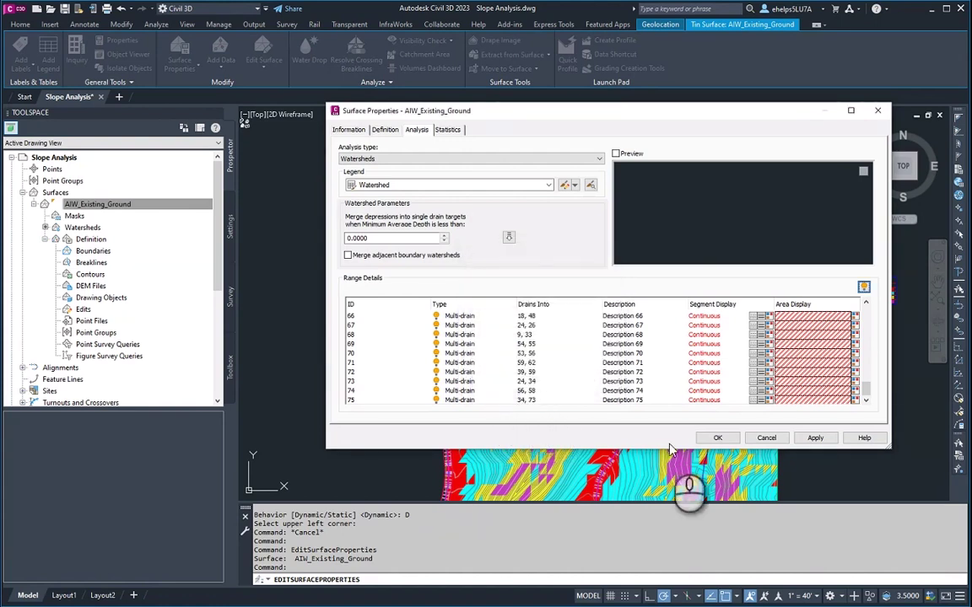
pyautogui.click(815, 439)
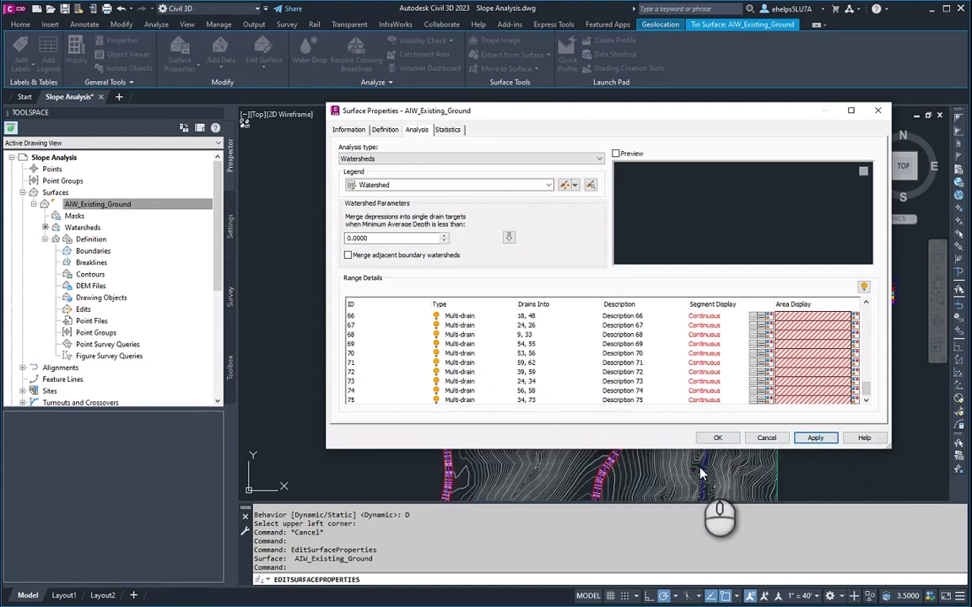
pyautogui.click(717, 438)
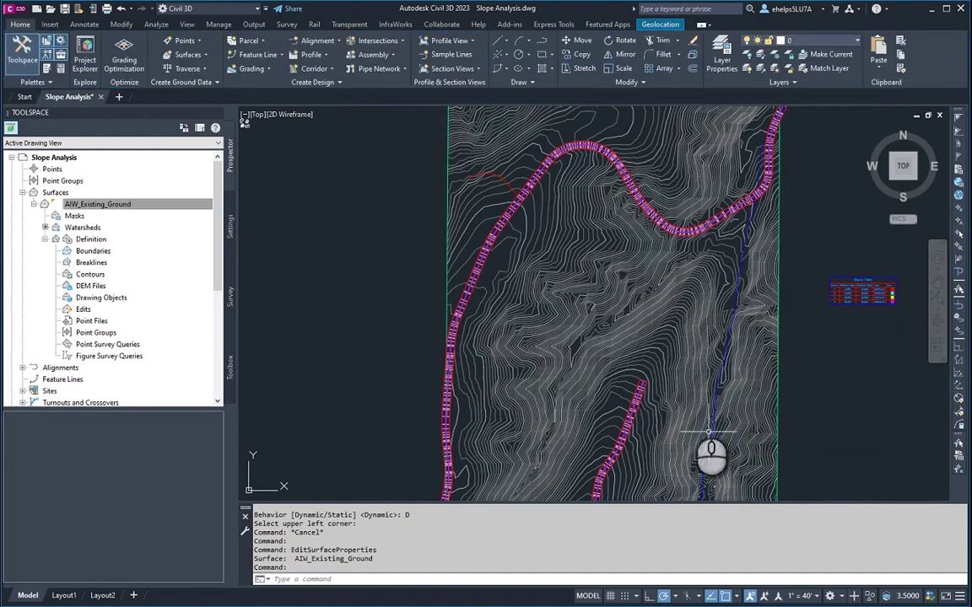
# Turn on Watersheds in the existing ground surface's current style, applying and closing both dialogs
pyautogui.click(639, 321)
pyautogui.rightClick(641, 323)
pyautogui.click(692, 455)
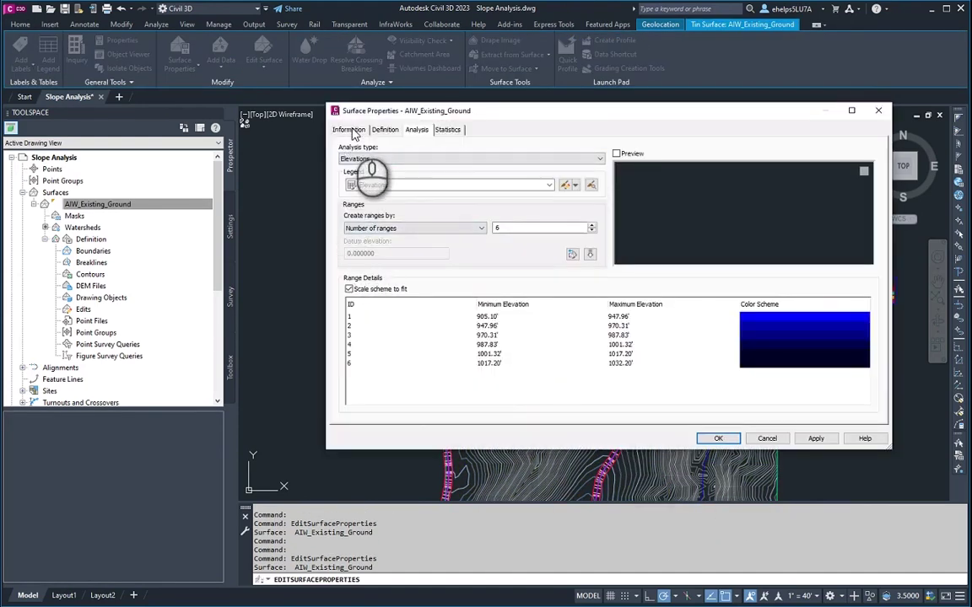
pyautogui.click(349, 129)
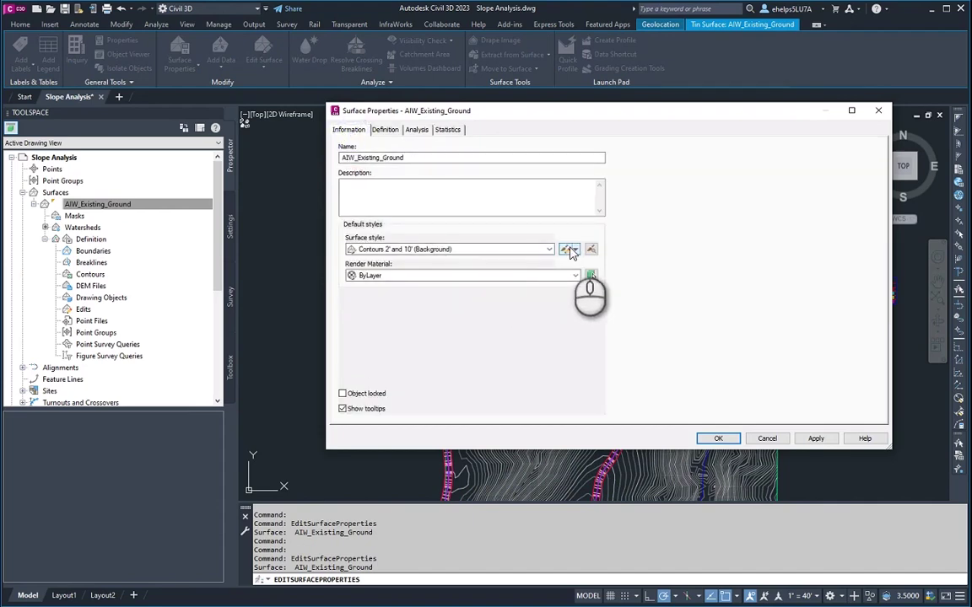
pyautogui.click(570, 251)
pyautogui.scroll(-2, 453, 309)
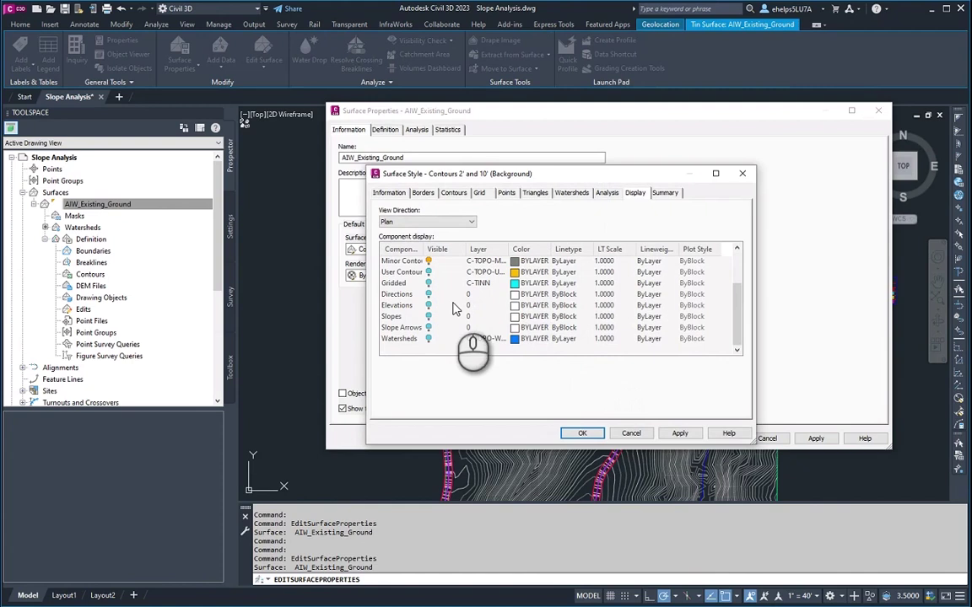
pyautogui.click(429, 338)
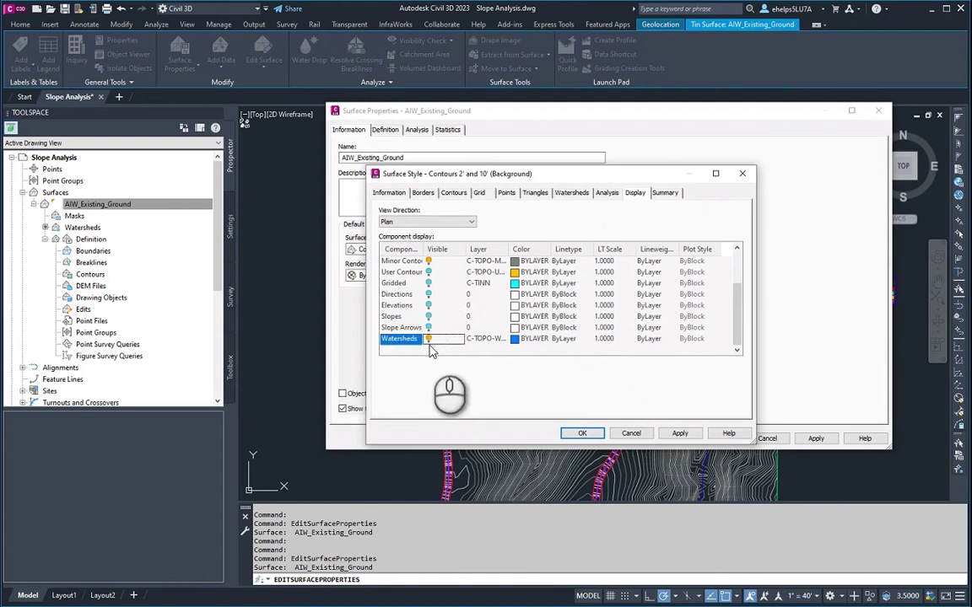
pyautogui.click(680, 433)
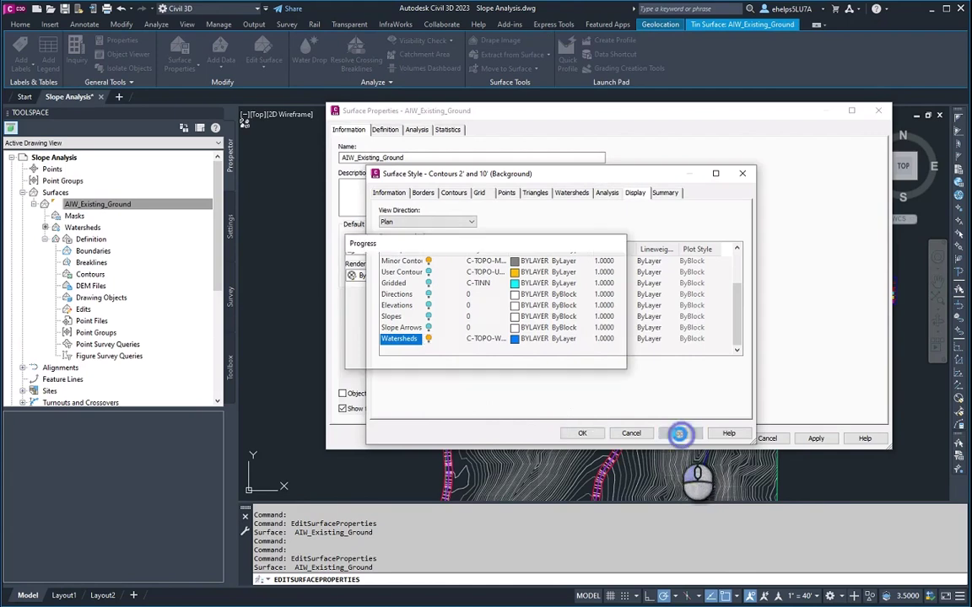
pyautogui.click(584, 434)
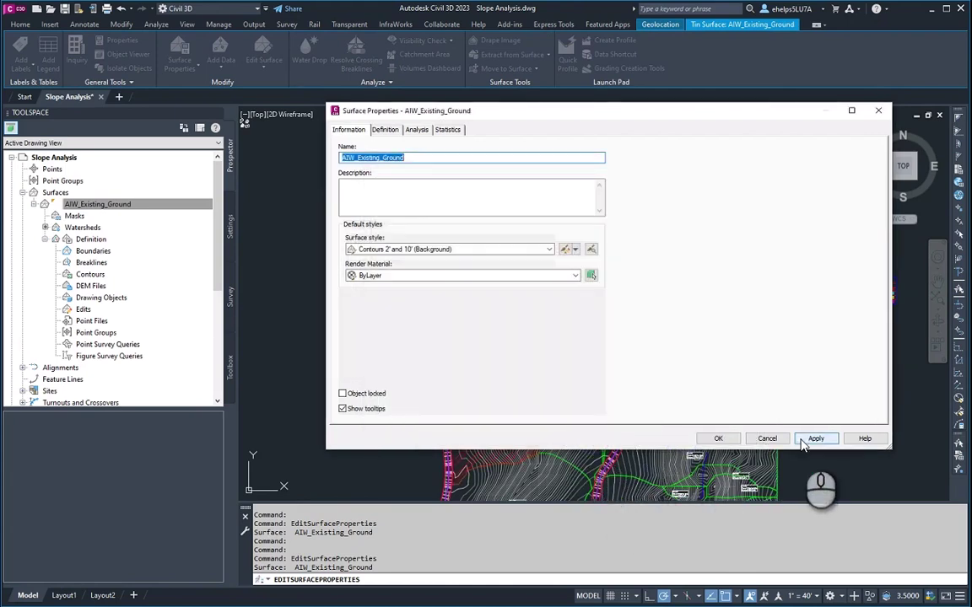
pyautogui.click(811, 438)
pyautogui.click(730, 438)
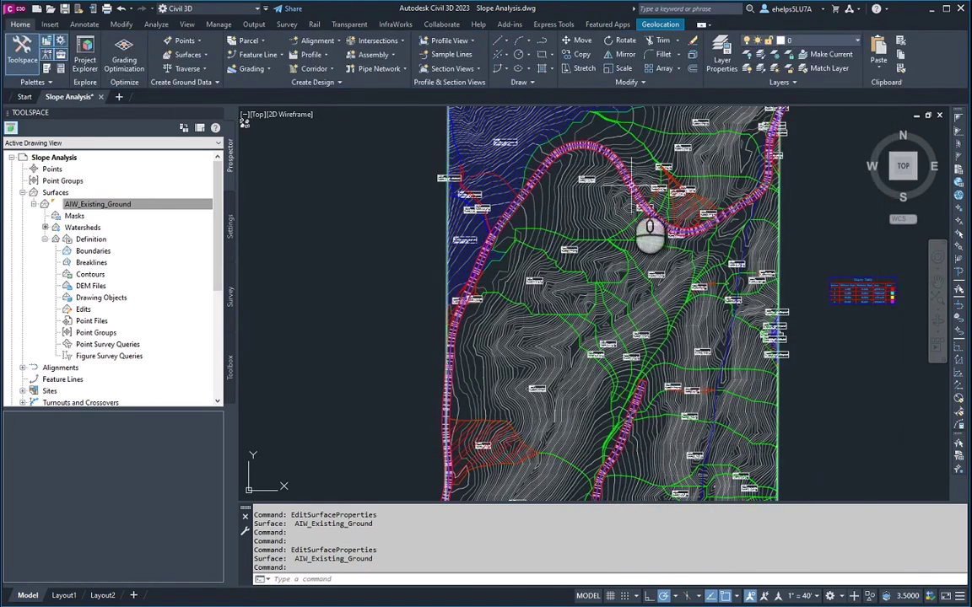
# Add a dynamic Watersheds legend table to the right of the Slopes Table
pyautogui.scroll(-2, 669, 325)
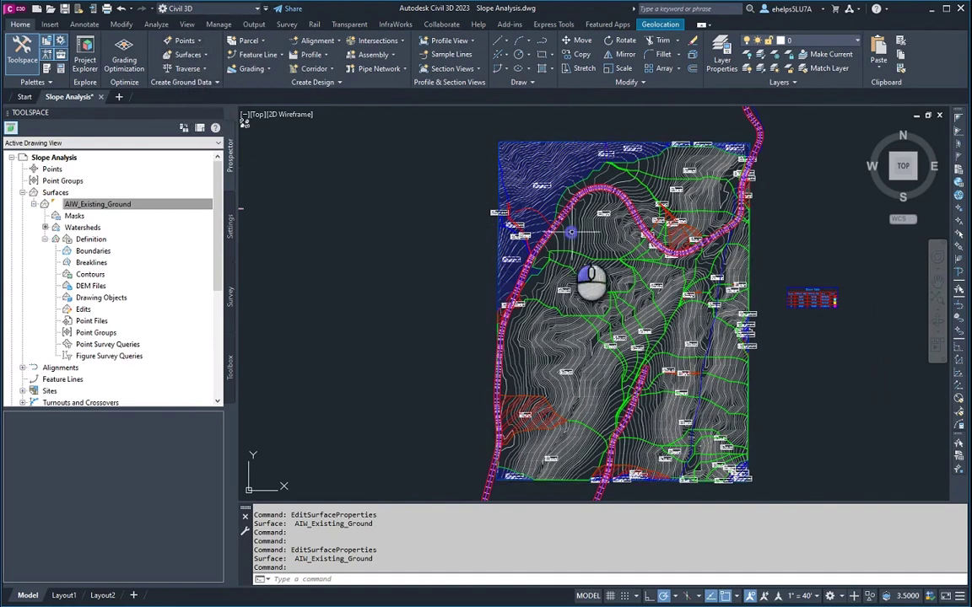
pyautogui.click(556, 219)
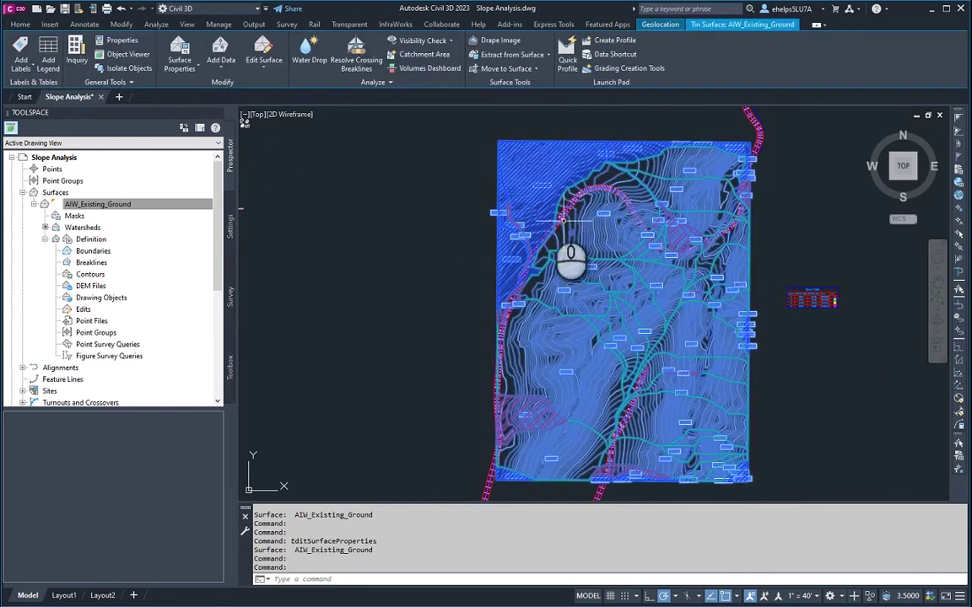
pyautogui.click(48, 52)
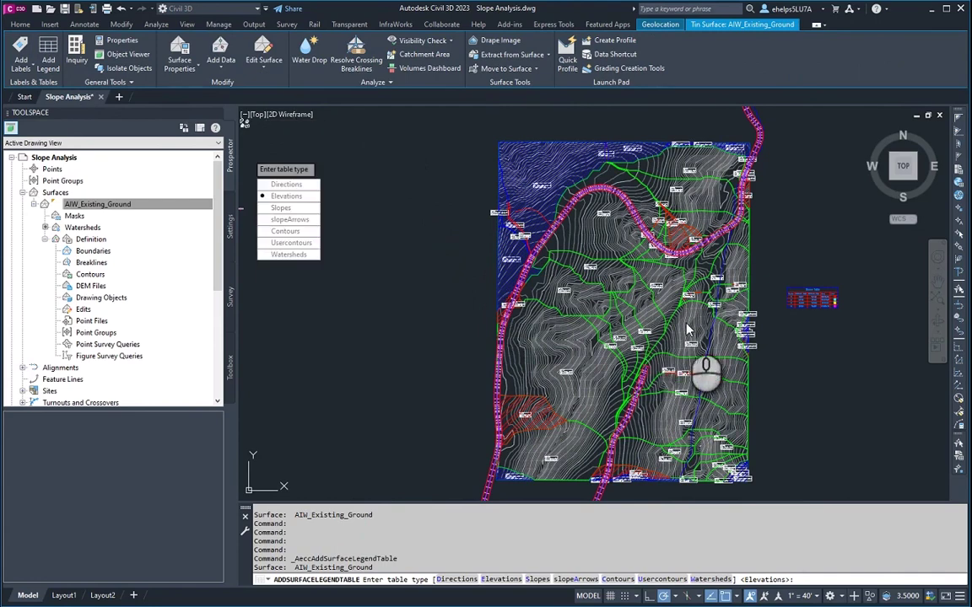
pyautogui.click(289, 255)
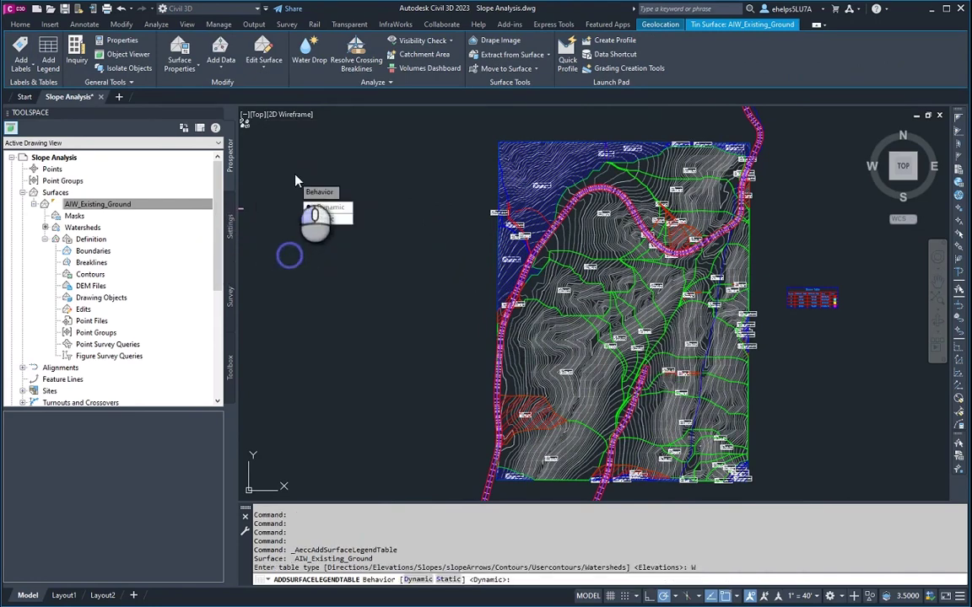
pyautogui.click(331, 208)
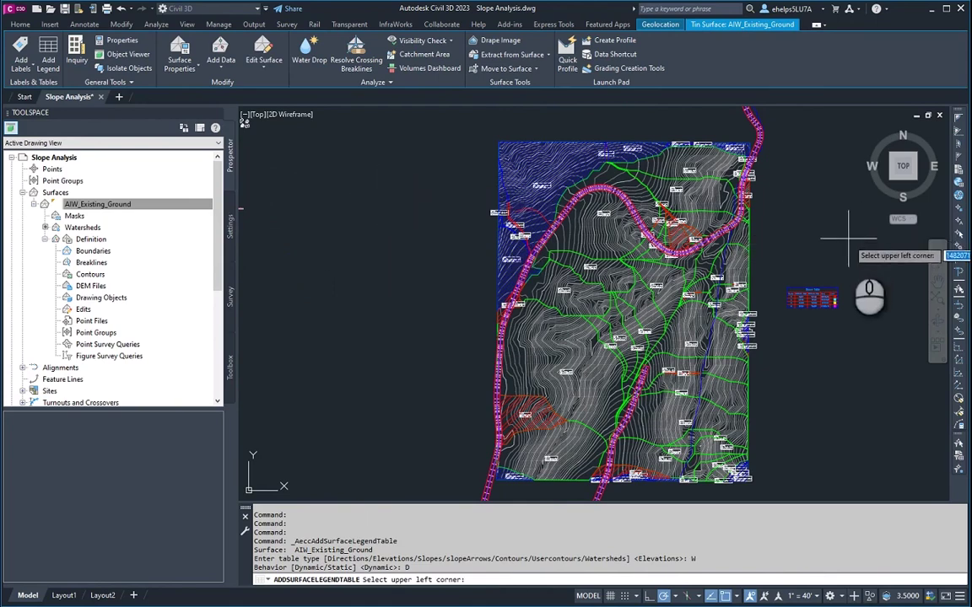
pyautogui.click(862, 284)
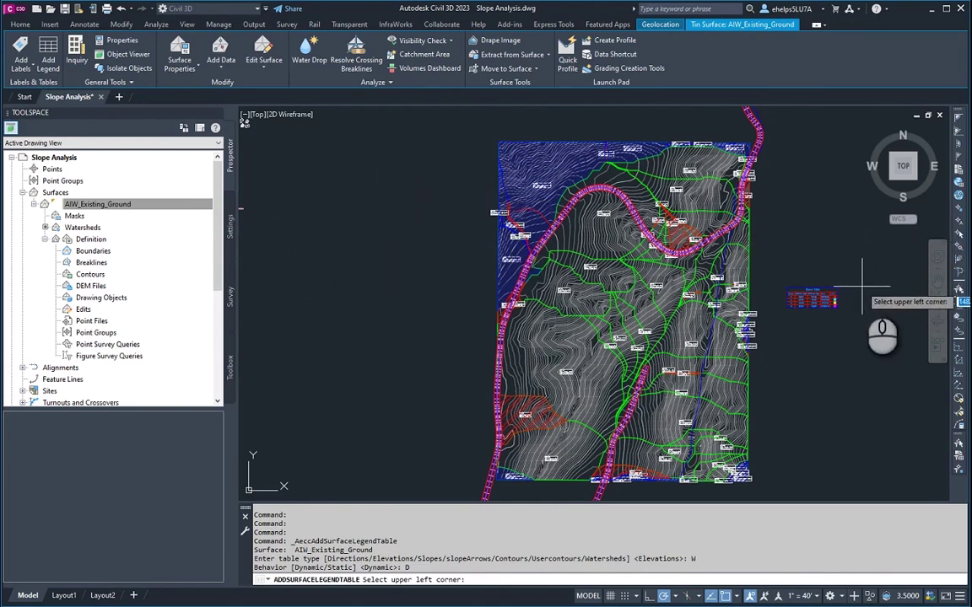
# Pan and zoom to show both legend tables beside the surface, then select the existing ground surface
pyautogui.scroll(-3, 819, 373)
pyautogui.scroll(5, 846, 450)
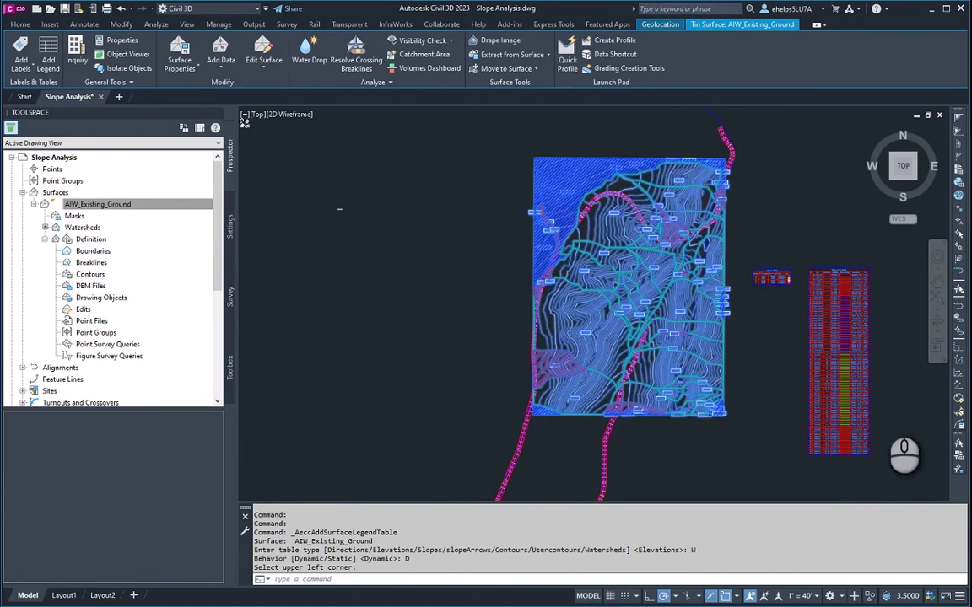
pyautogui.moveTo(771, 289); pyautogui.dragTo(578, 257, button='middle')
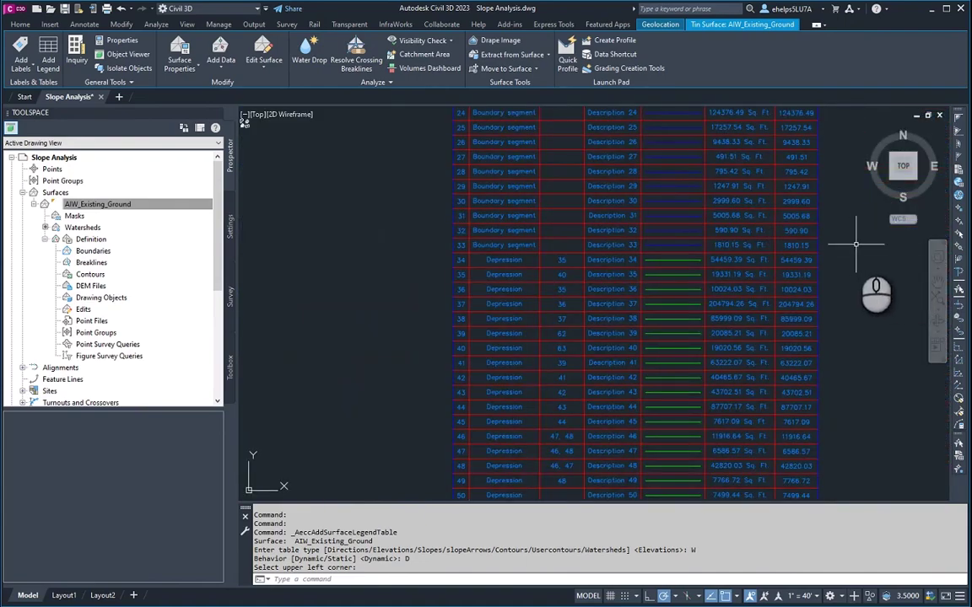
pyautogui.scroll(-2, 835, 249)
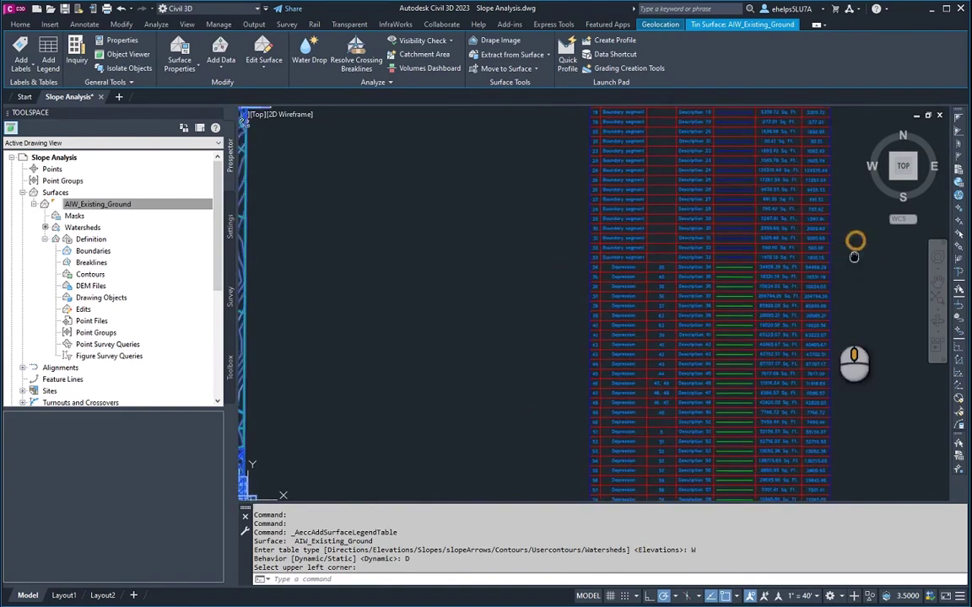
pyautogui.moveTo(805, 256); pyautogui.dragTo(747, 494, button='middle')
pyautogui.moveTo(622, 240); pyautogui.dragTo(780, 179, button='middle')
pyautogui.press('Escape')
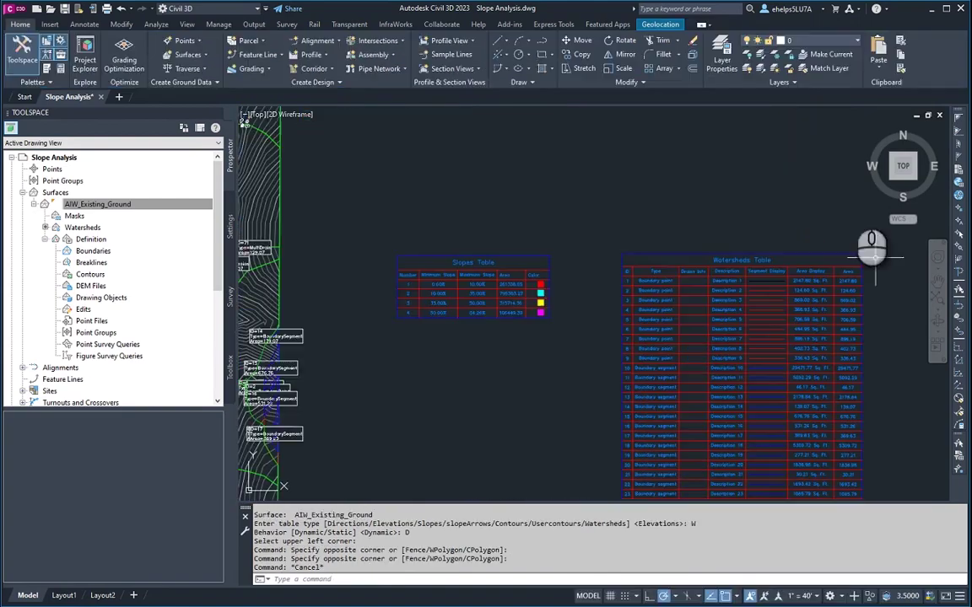
pyautogui.scroll(-3, 553, 270)
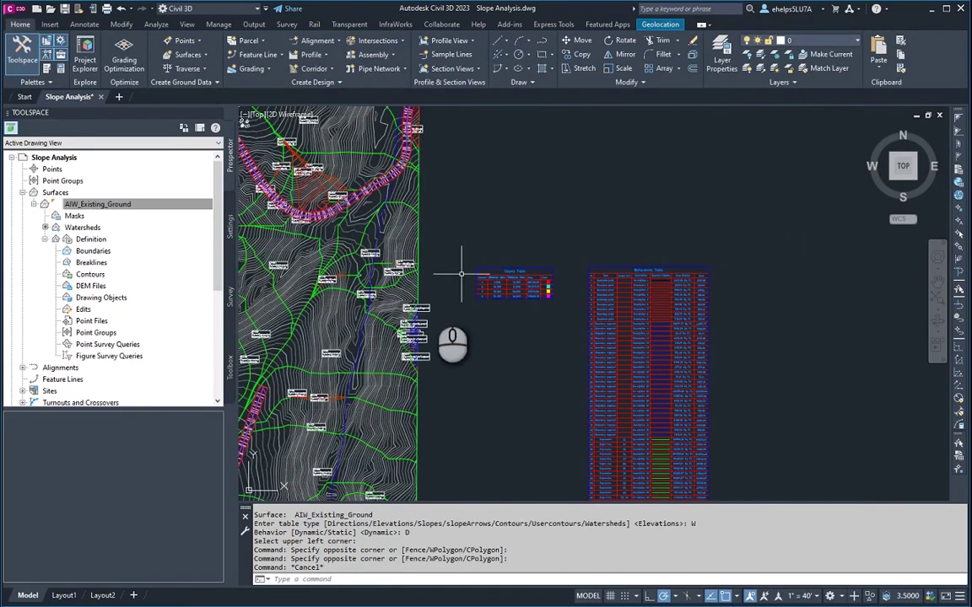
pyautogui.click(346, 320)
# Reopen AIW_Existing_Ground's Surface Properties and switch the analysis type from Elevations to Watersheds
pyautogui.rightClick(305, 376)
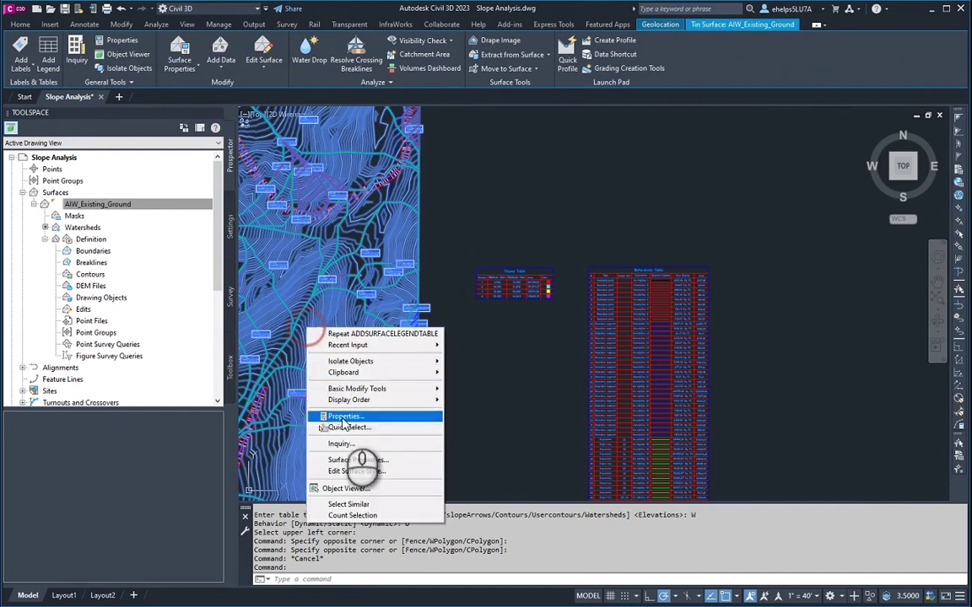
pyautogui.click(345, 461)
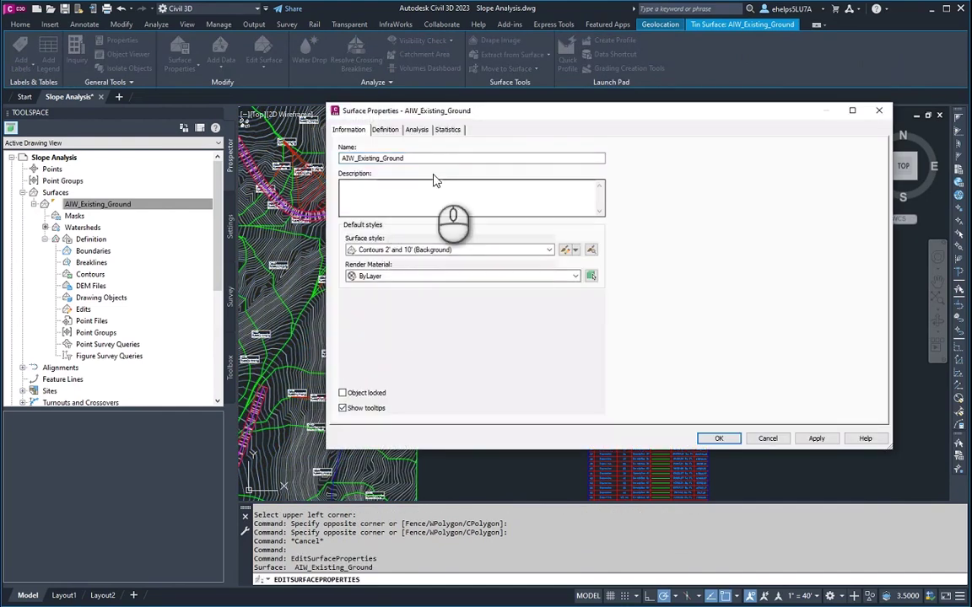
pyautogui.click(422, 130)
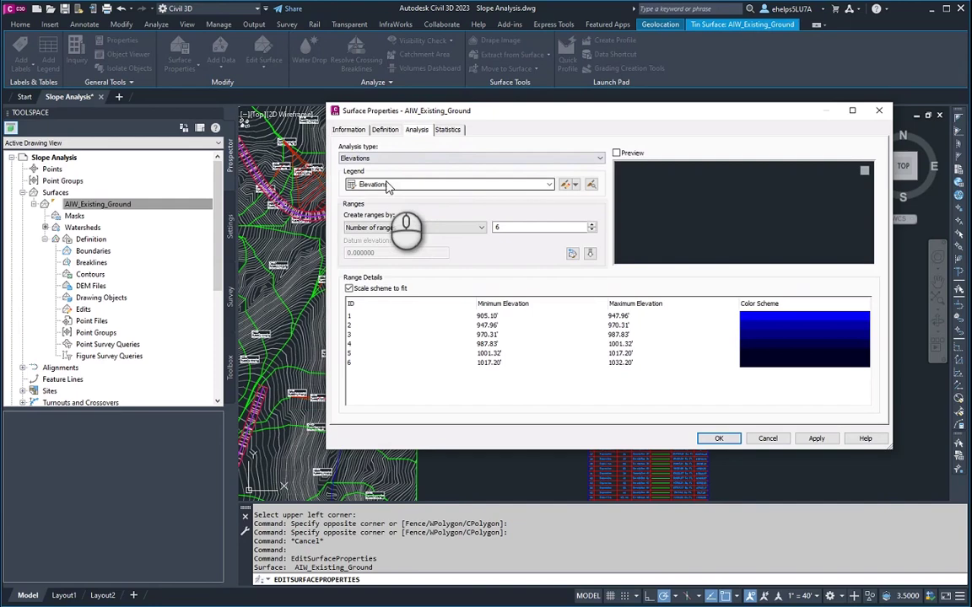
pyautogui.click(406, 157)
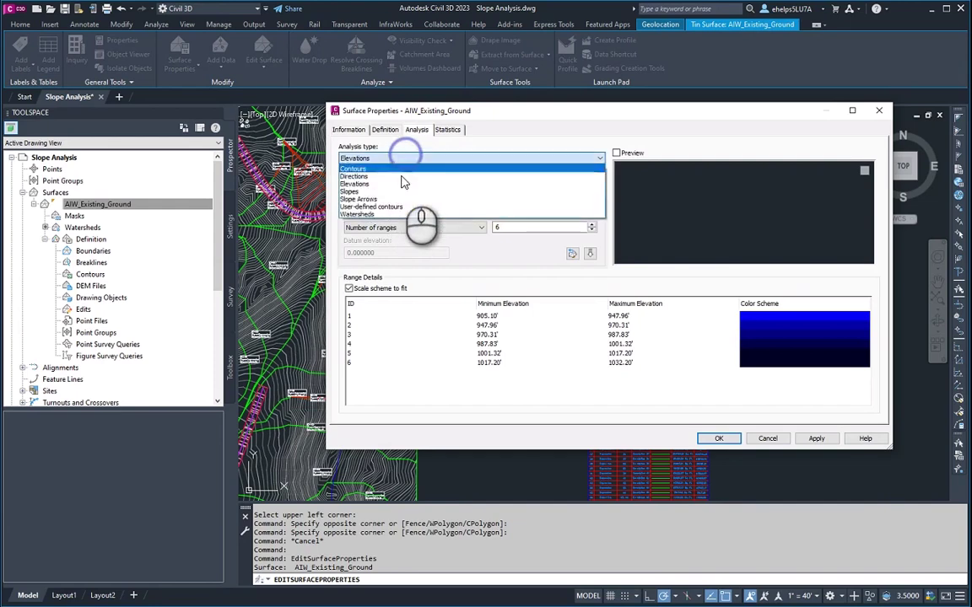
pyautogui.click(390, 219)
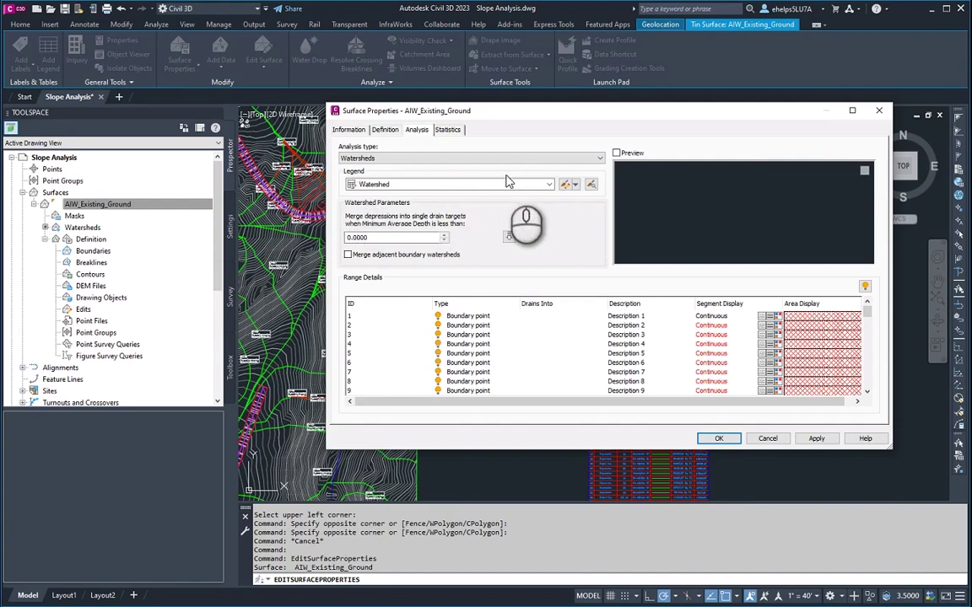
pyautogui.click(568, 187)
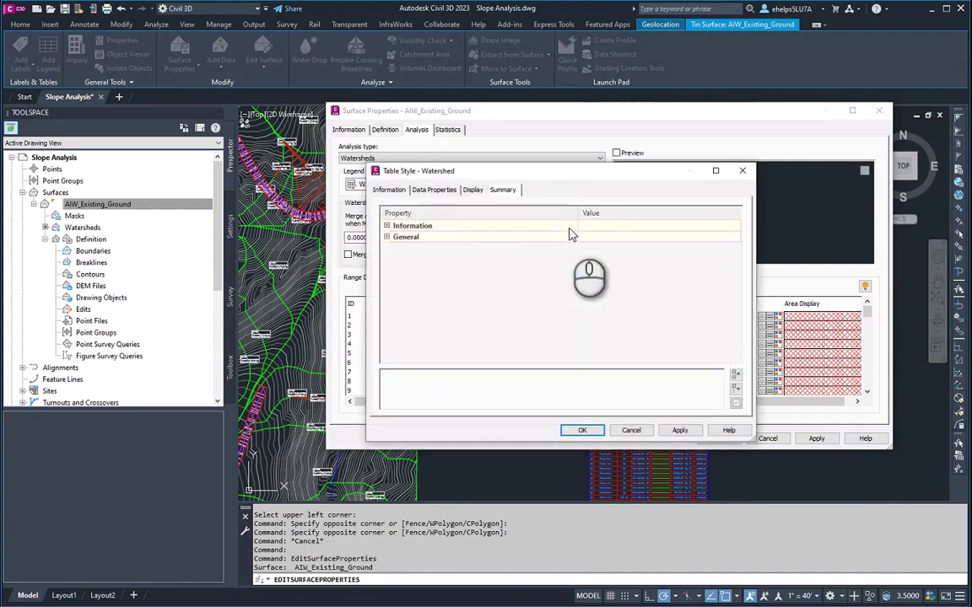
pyautogui.click(473, 190)
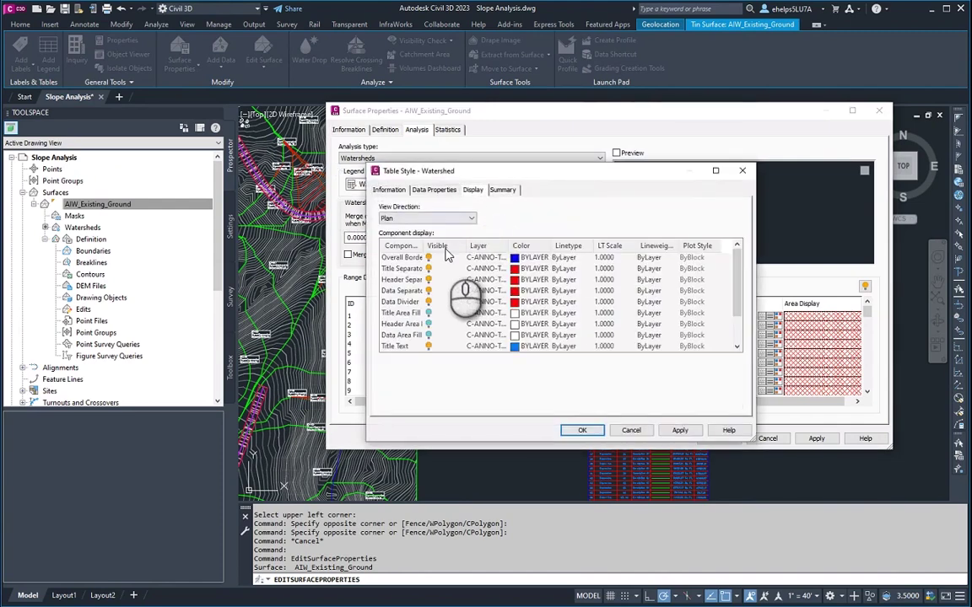
pyautogui.click(433, 190)
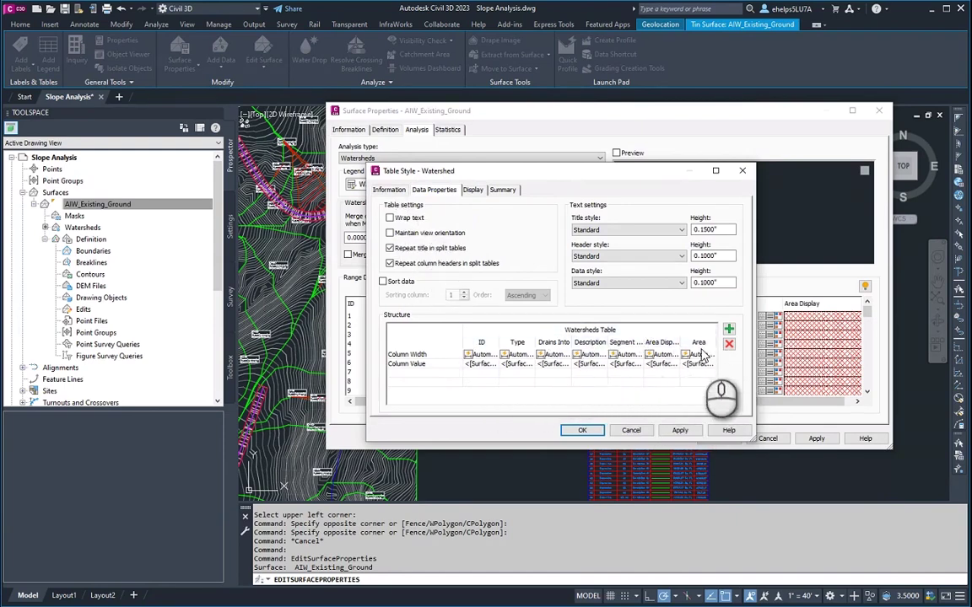
pyautogui.click(729, 330)
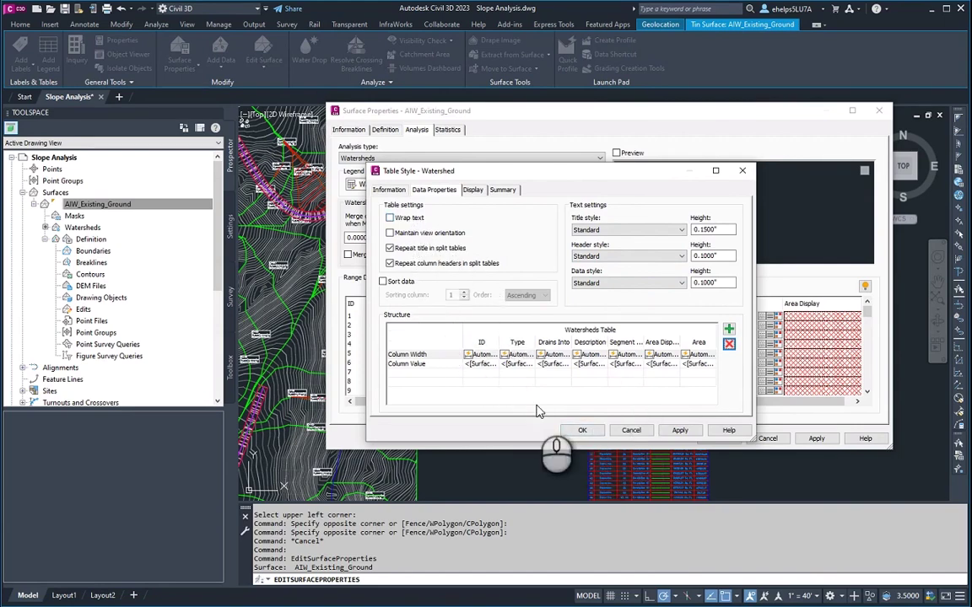
pyautogui.click(633, 431)
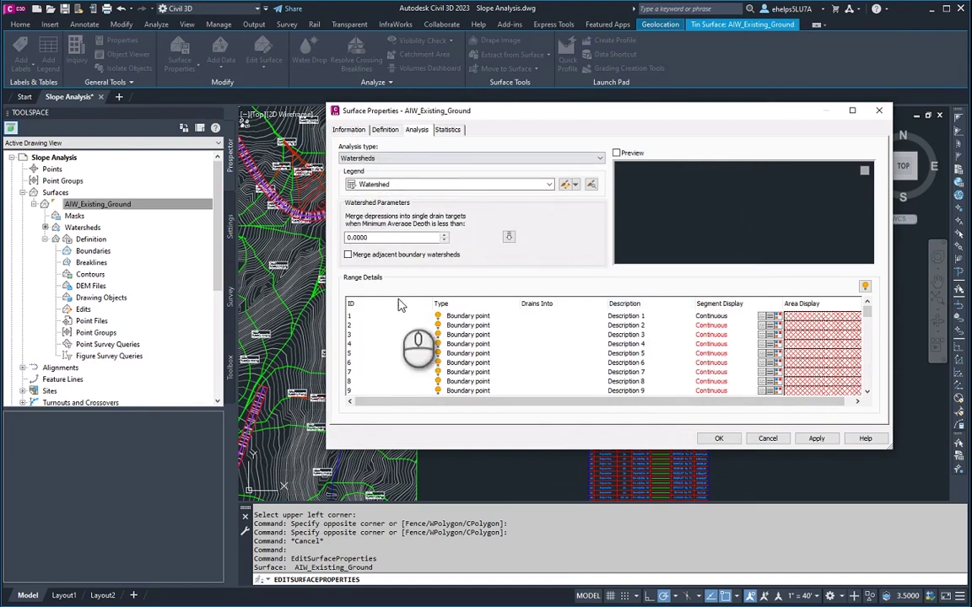
# Turn off Watersheds in the AIW_Existing_Ground surface style and close both dialogs
pyautogui.click(348, 129)
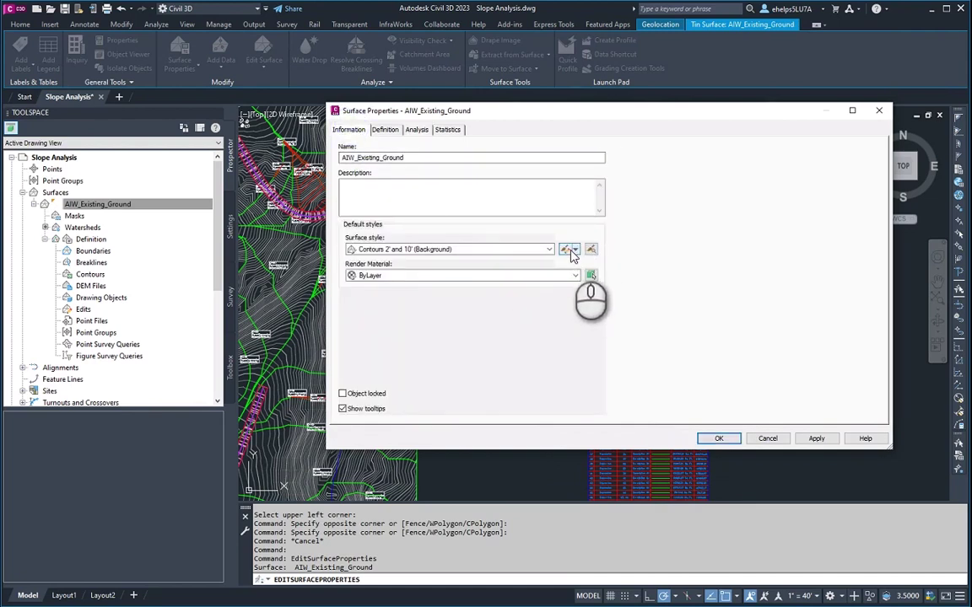
pyautogui.click(568, 250)
pyautogui.scroll(-3, 449, 331)
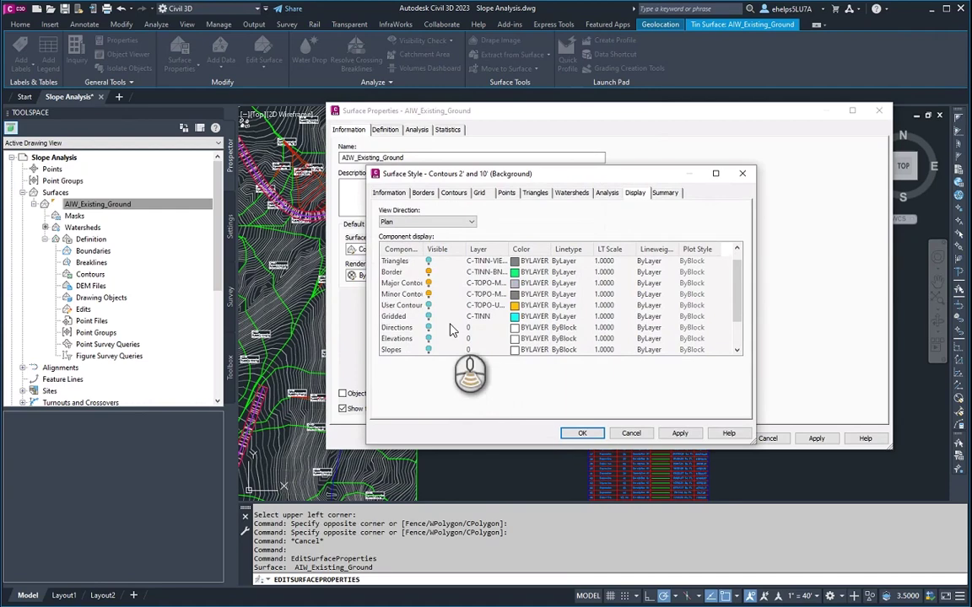
pyautogui.click(428, 339)
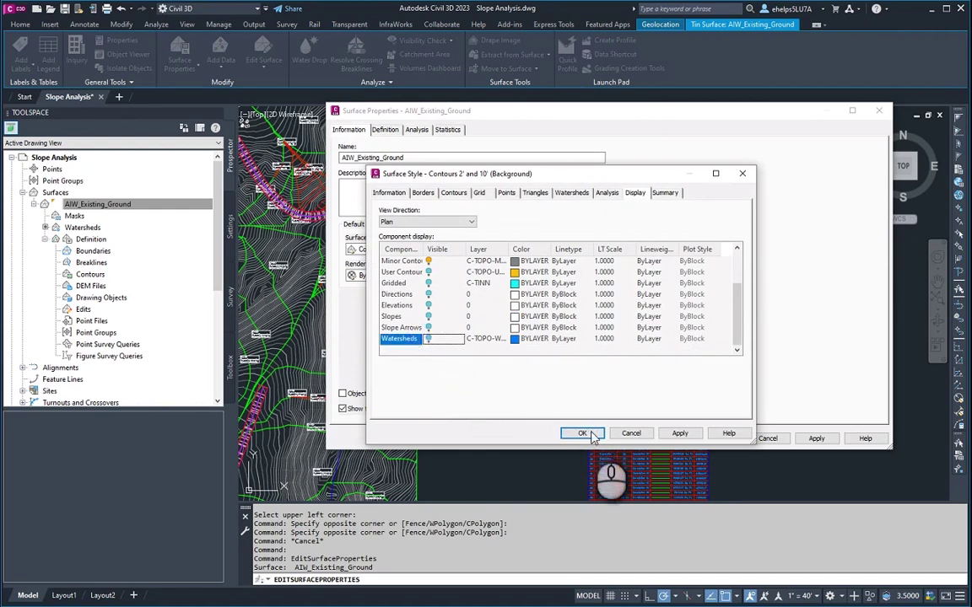
pyautogui.click(680, 433)
pyautogui.click(582, 432)
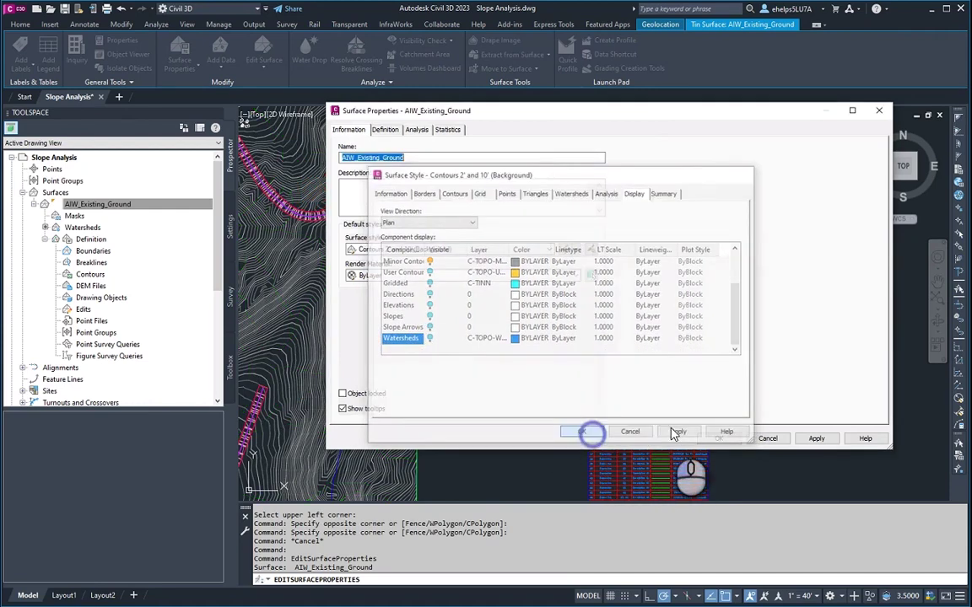
pyautogui.click(722, 438)
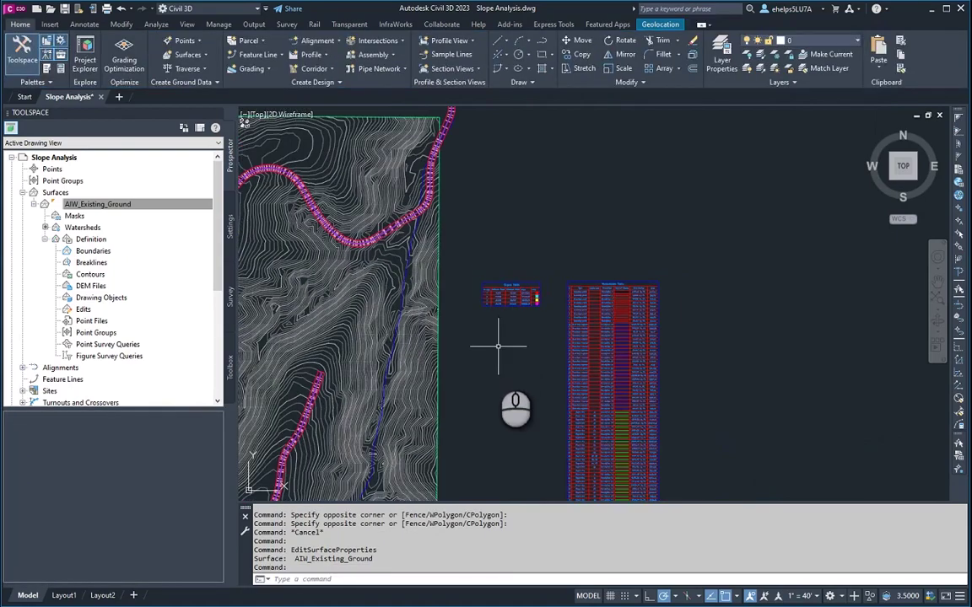
pyautogui.scroll(2, 504, 347)
pyautogui.moveTo(692, 399)
pyautogui.mouseDown(button='middle')
pyautogui.moveTo(835, 374)
pyautogui.moveTo(679, 380)
pyautogui.mouseUp(button='middle')
pyautogui.scroll(-1, 629, 358)
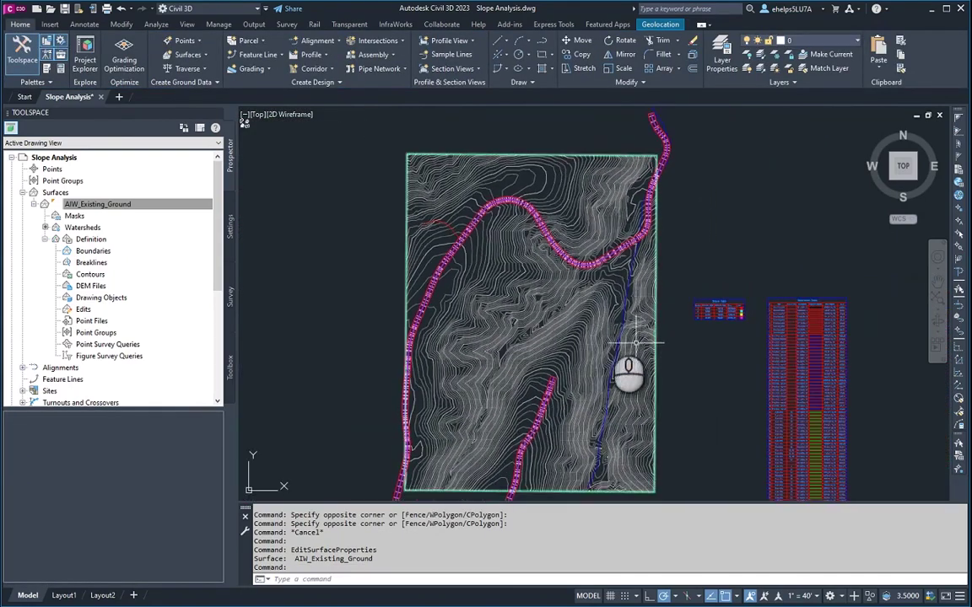
pyautogui.scroll(2, 590, 325)
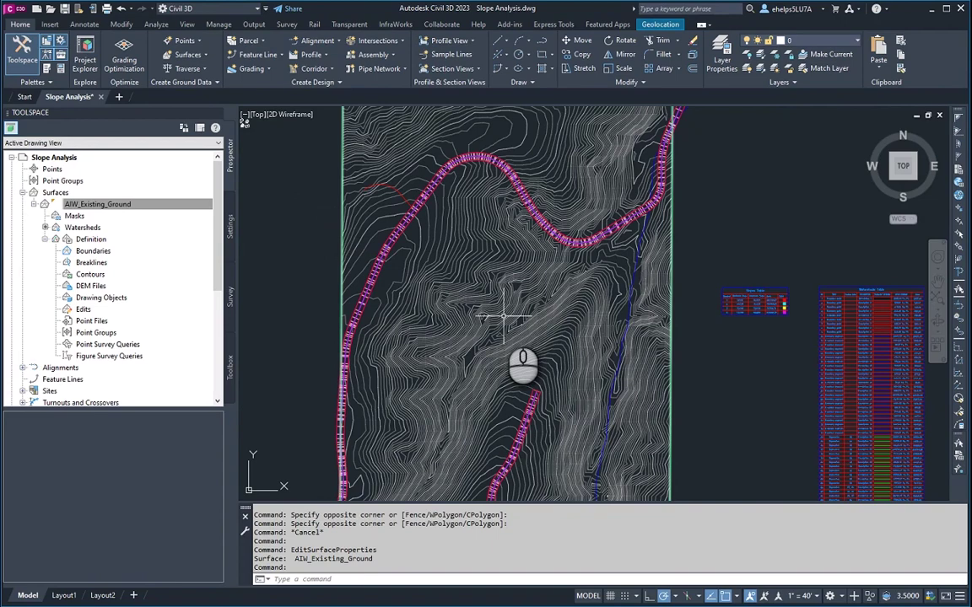
pyautogui.moveTo(504, 315)
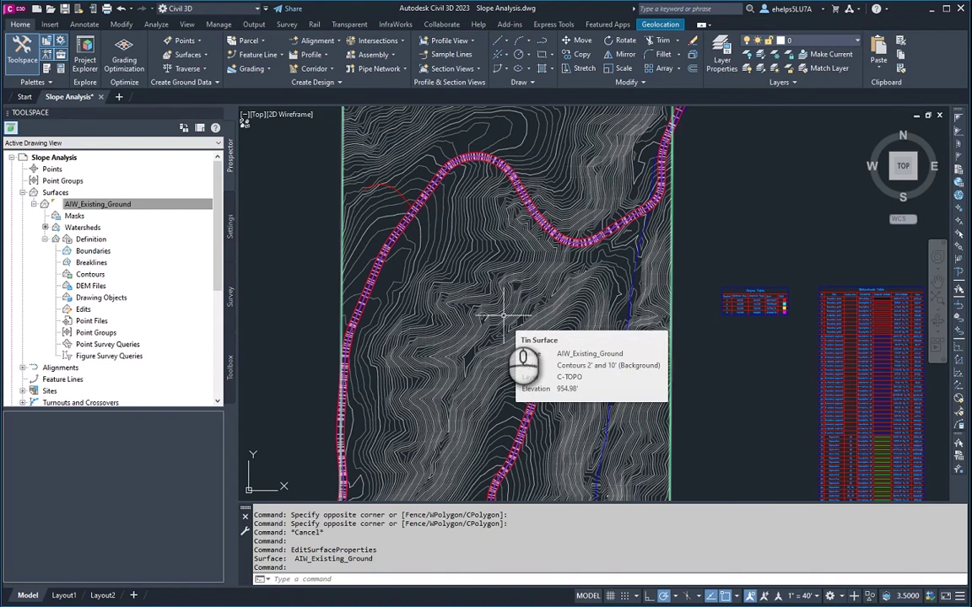
# Reduce the surface's elevation analysis to 4 ranges and run the analysis
pyautogui.click(494, 295)
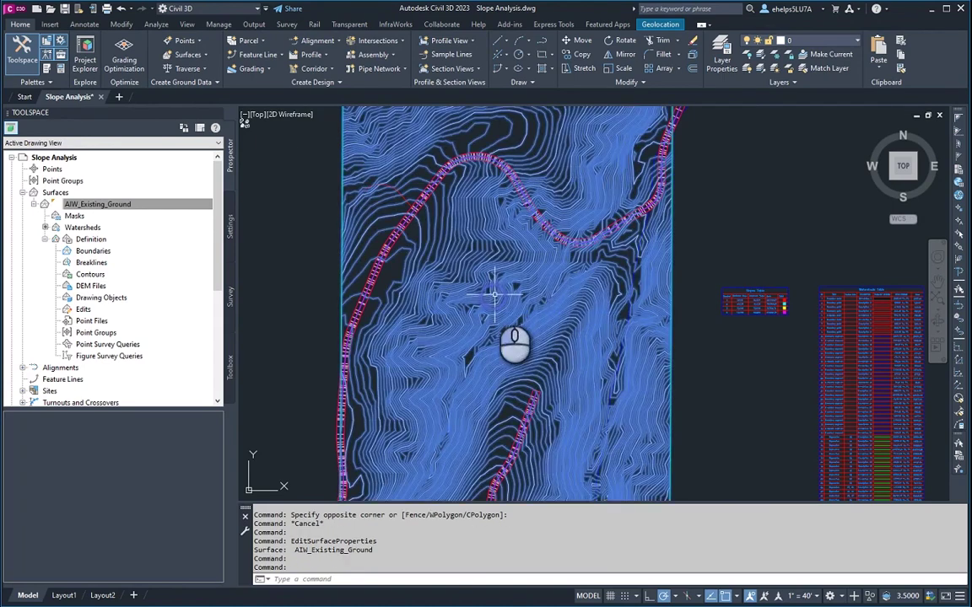
pyautogui.rightClick(493, 295)
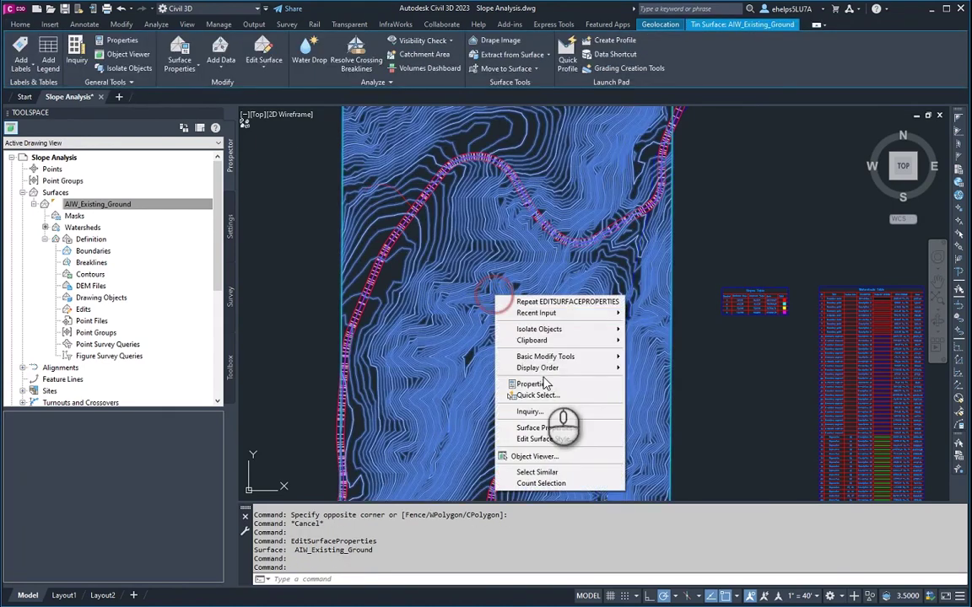
pyautogui.click(552, 429)
pyautogui.click(417, 131)
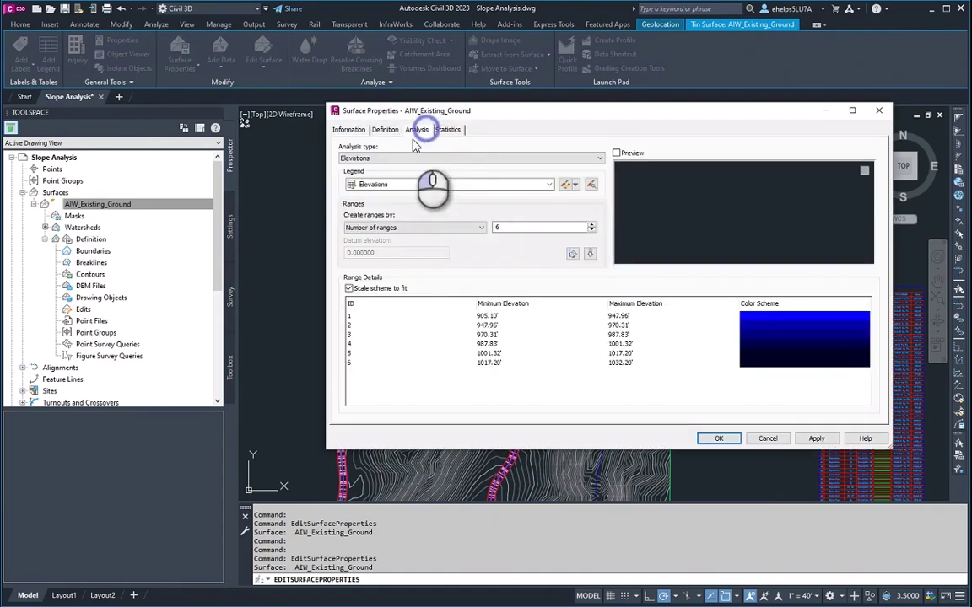
pyautogui.click(592, 230)
pyautogui.click(592, 230)
pyautogui.click(589, 253)
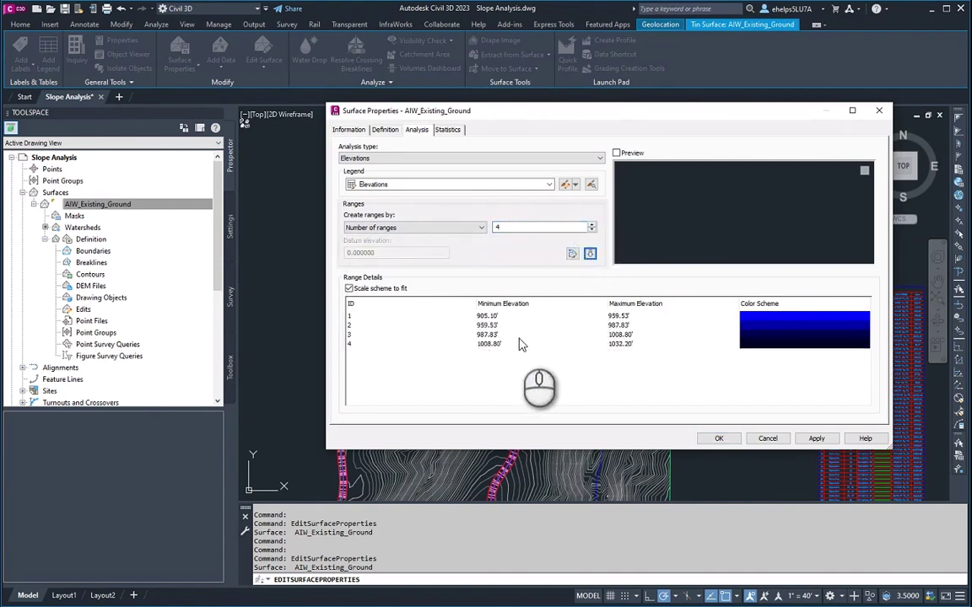
# Turn on Elevations display in the surface style and close both dialogs
pyautogui.click(348, 130)
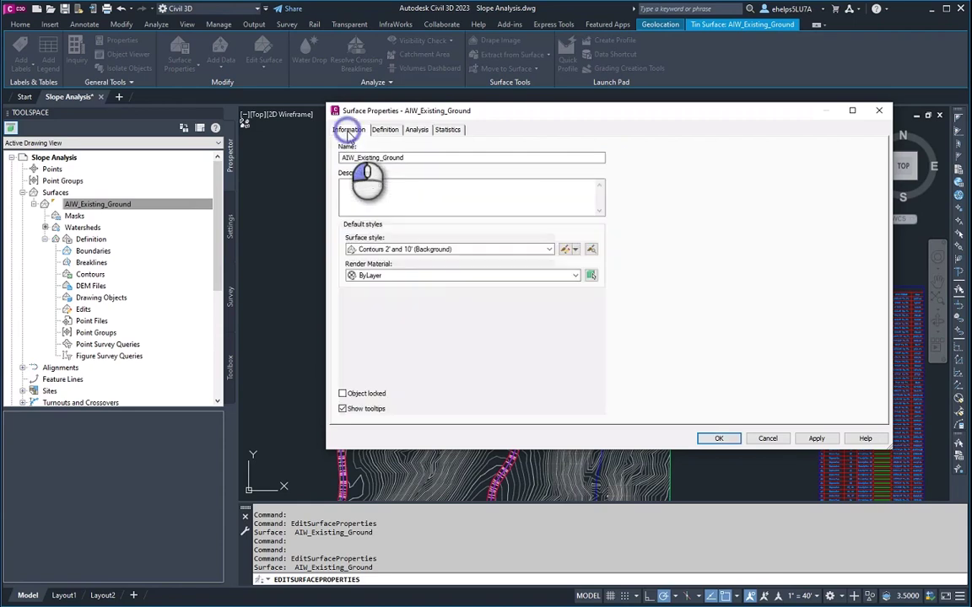
pyautogui.click(565, 250)
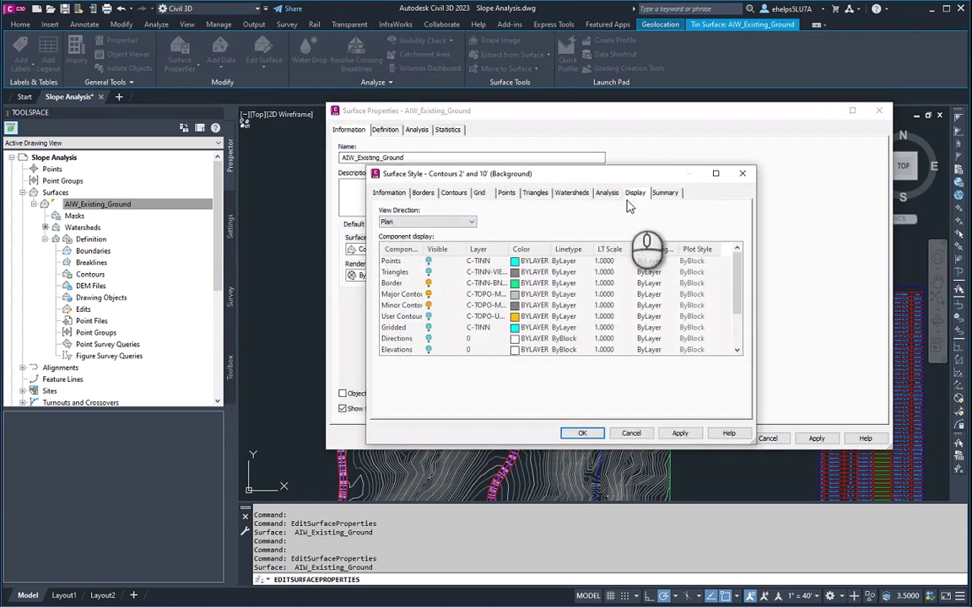
pyautogui.scroll(-2, 696, 334)
pyautogui.click(422, 307)
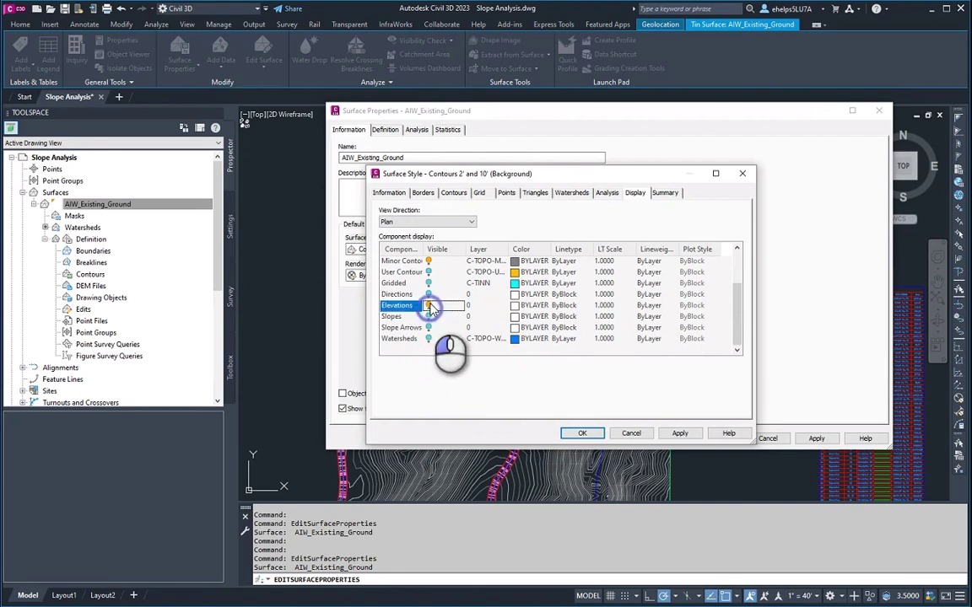
pyautogui.click(582, 433)
pyautogui.click(724, 438)
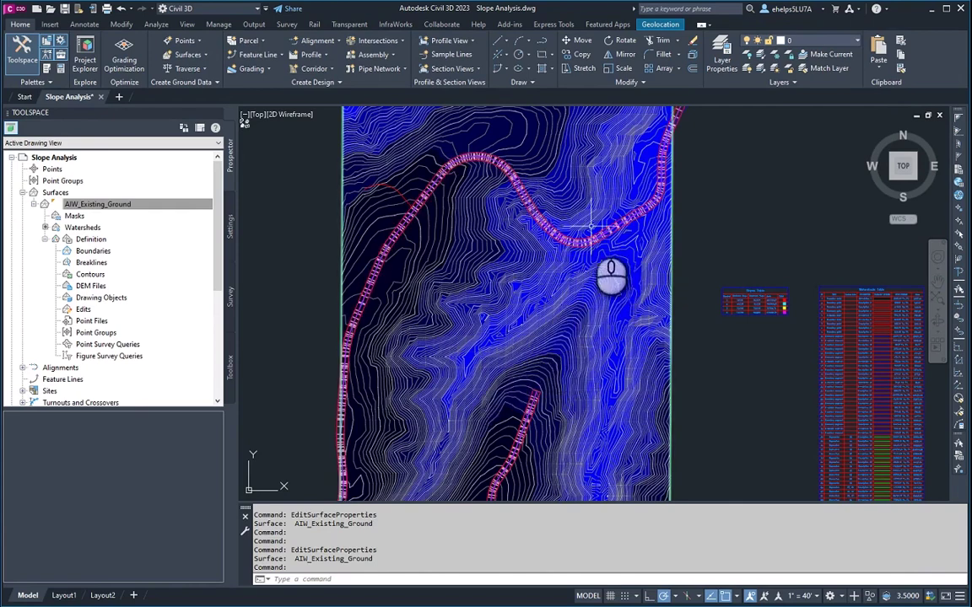
# Turn off Elevations in the existing ground surface style and close both dialogs
pyautogui.moveTo(591, 226)
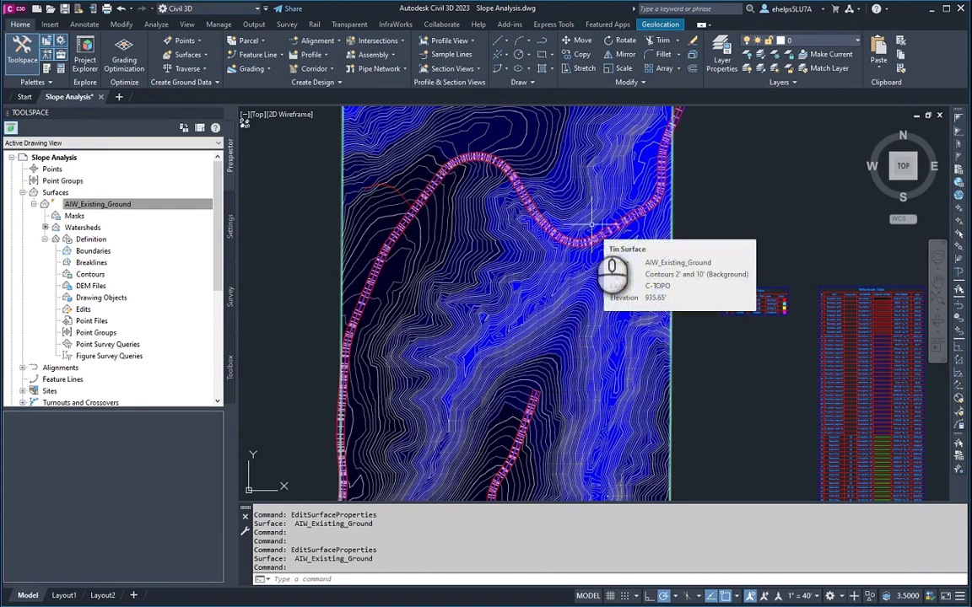
pyautogui.click(463, 324)
pyautogui.rightClick(458, 315)
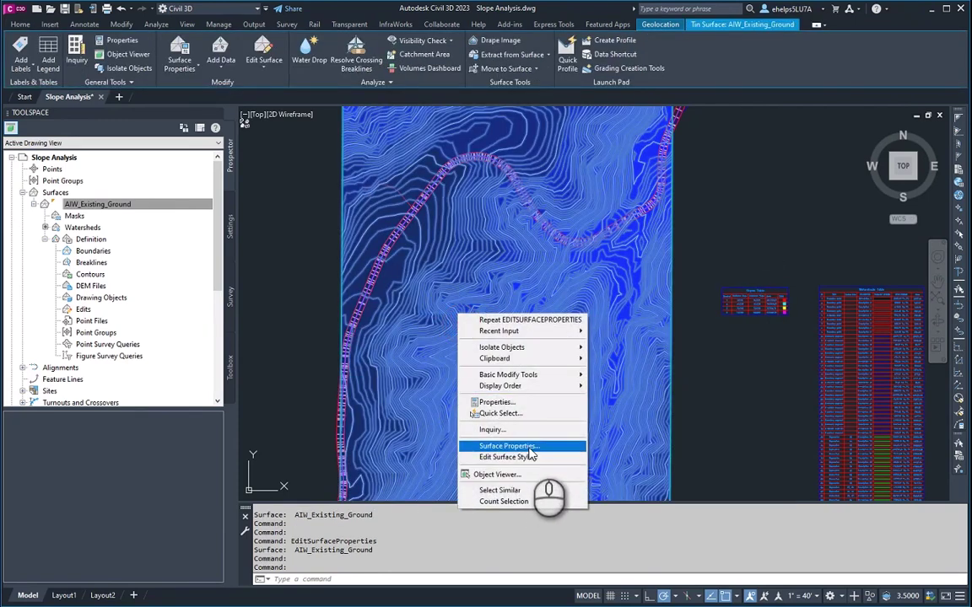
pyautogui.click(529, 449)
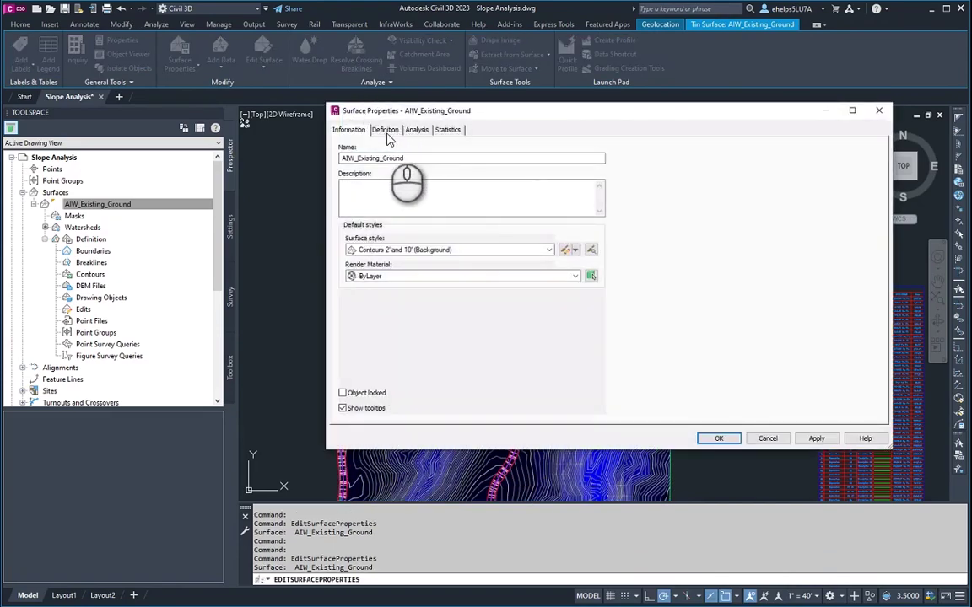
pyautogui.click(564, 250)
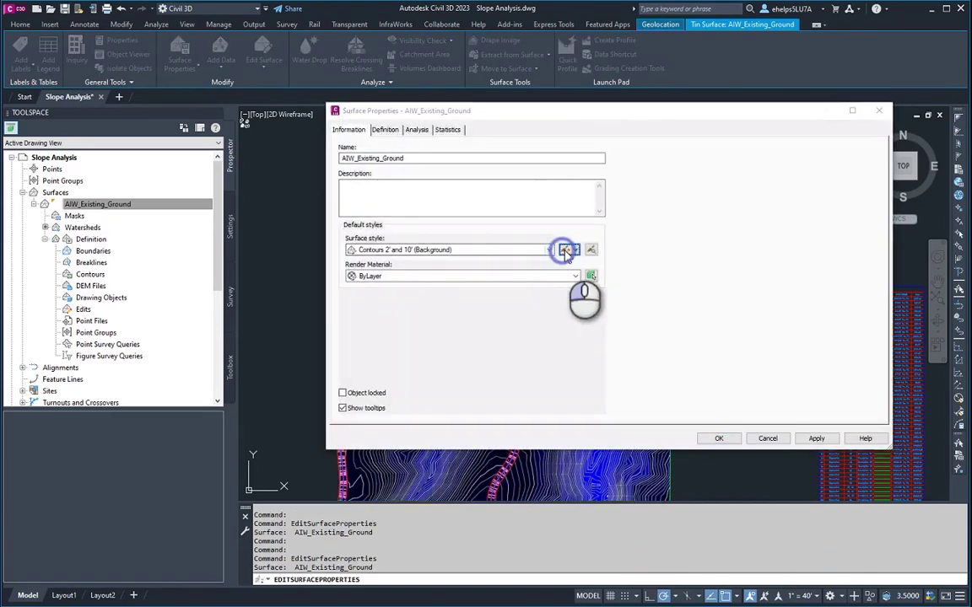
pyautogui.scroll(-2, 426, 346)
pyautogui.click(428, 305)
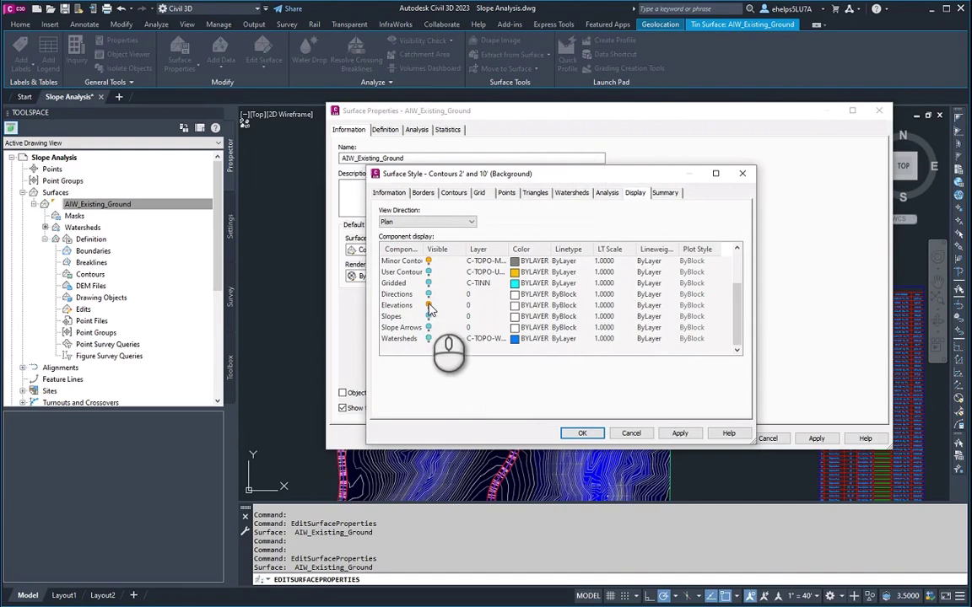
pyautogui.click(581, 433)
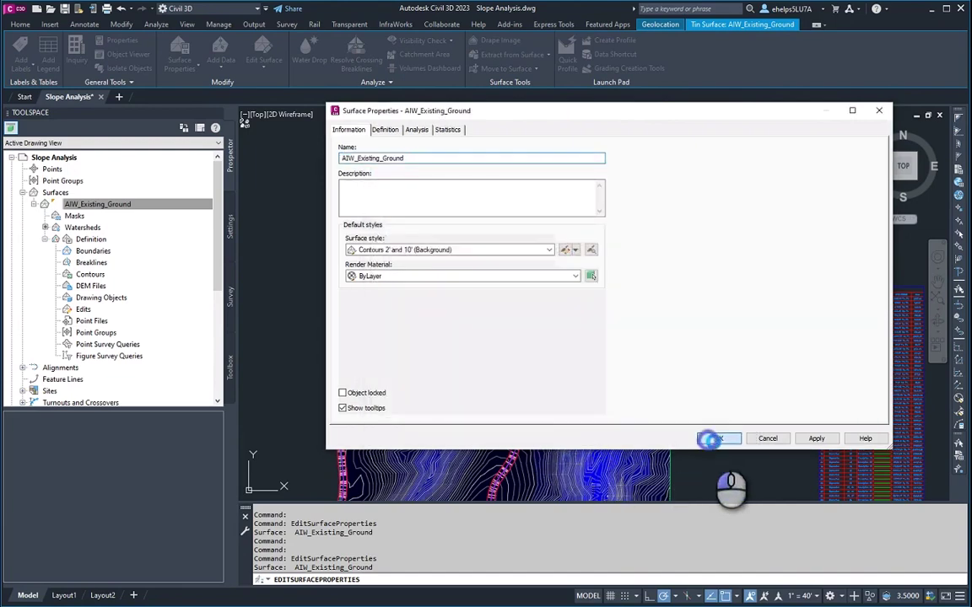
pyautogui.click(711, 438)
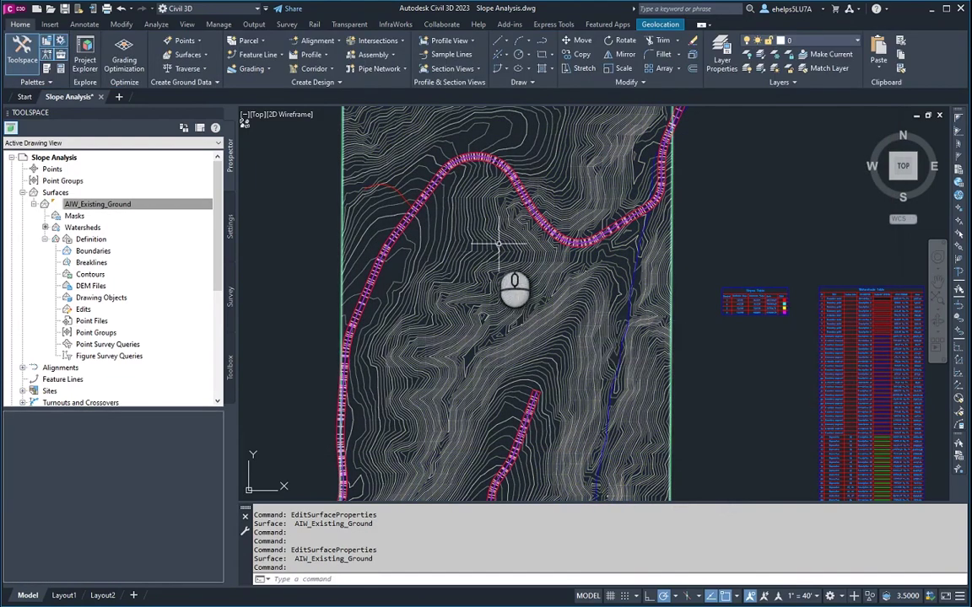
# Show the Insert ribbon tools and zoom around the contours and legend tables
pyautogui.scroll(2, 491, 343)
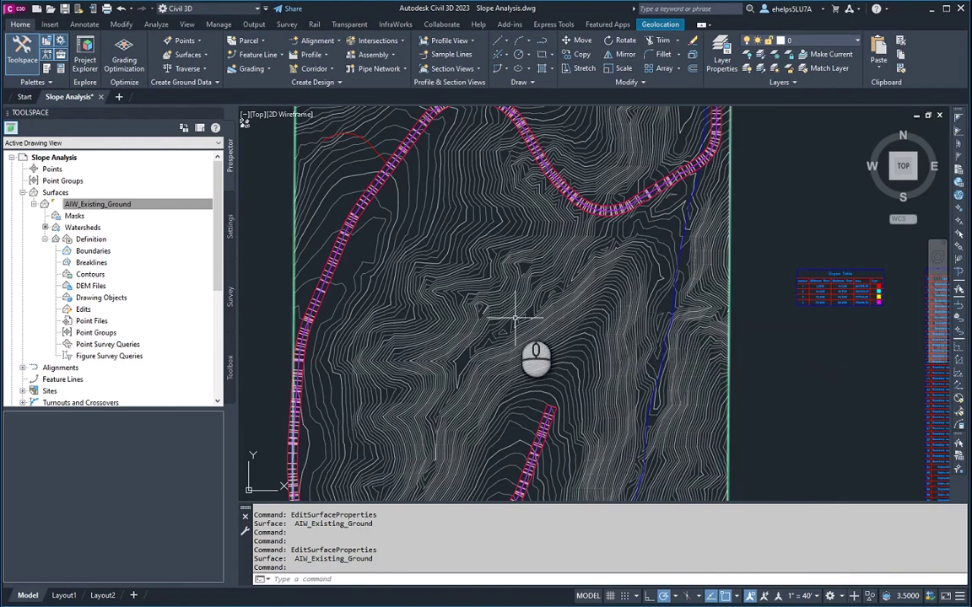
pyautogui.click(50, 23)
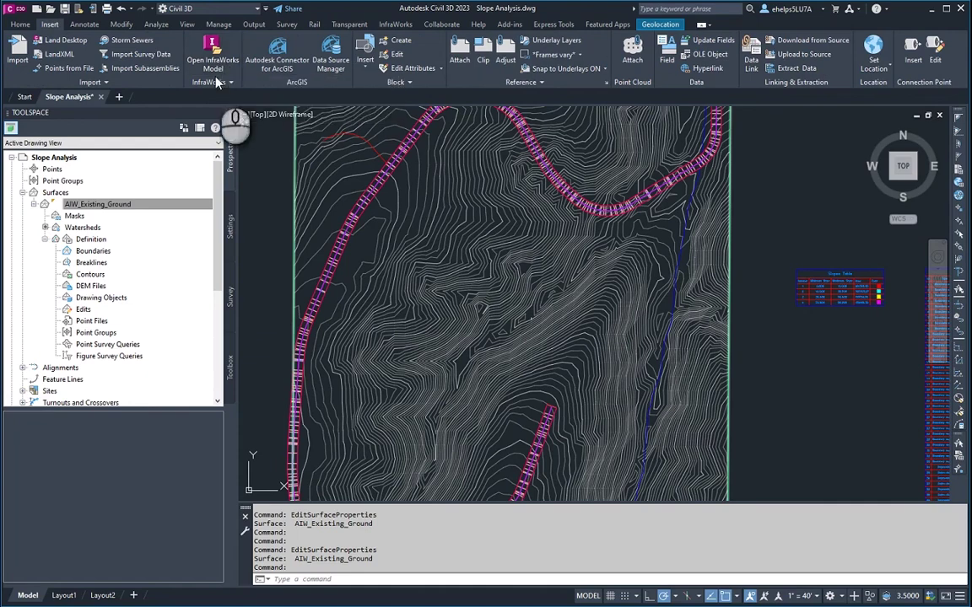
pyautogui.scroll(-3, 506, 329)
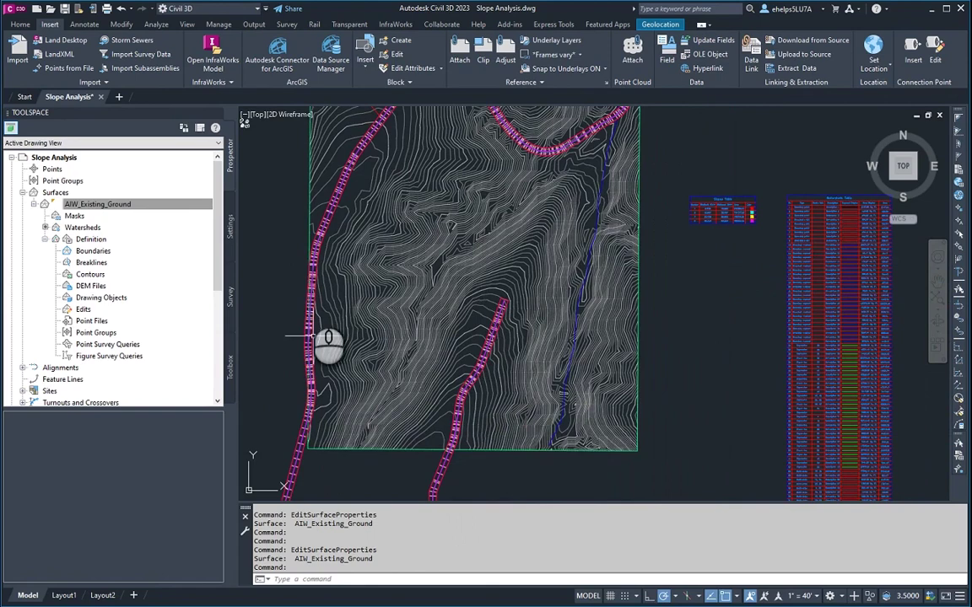
pyautogui.scroll(-1, 338, 324)
pyautogui.scroll(1, 401, 215)
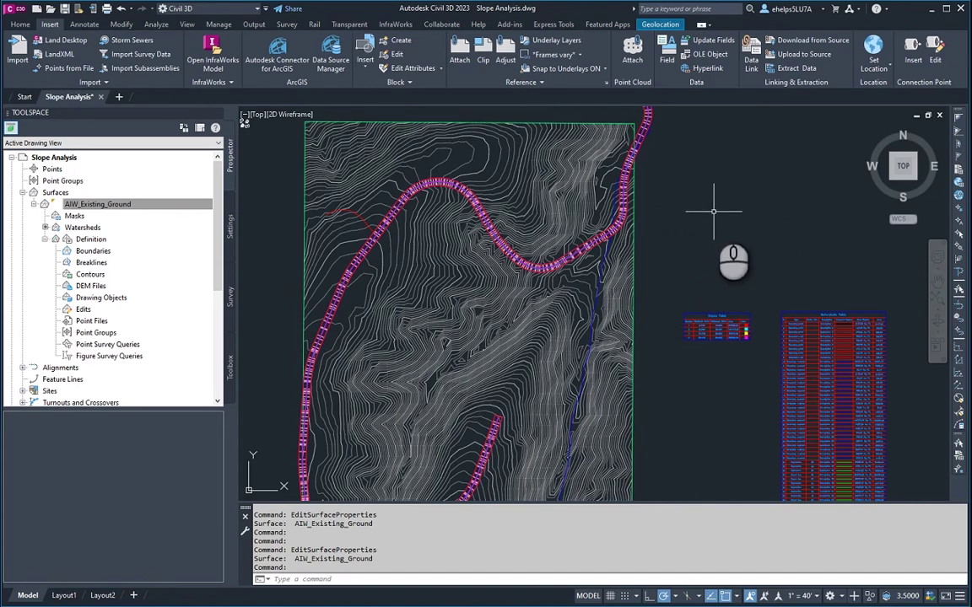
pyautogui.scroll(-2, 680, 220)
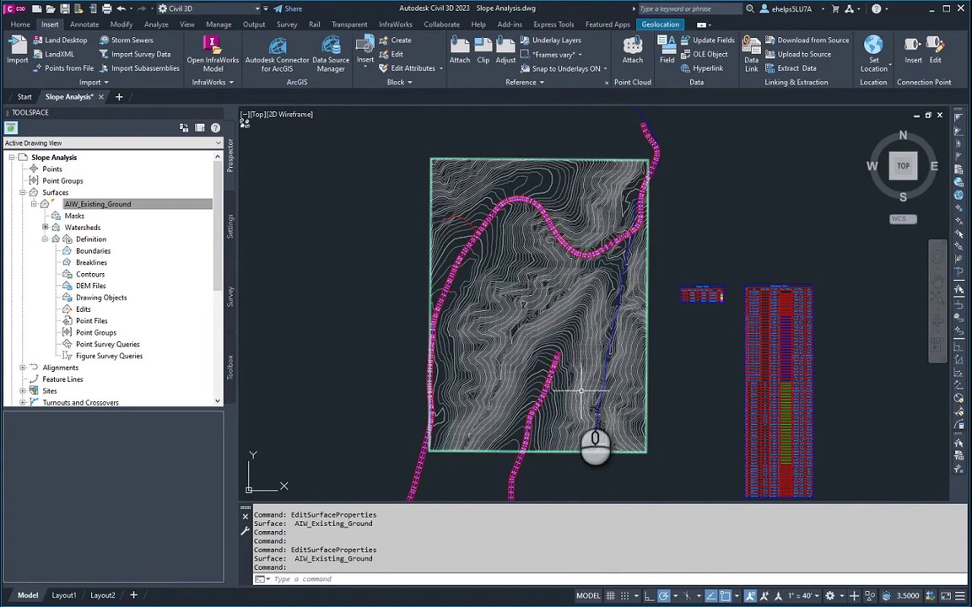
pyautogui.scroll(1, 582, 396)
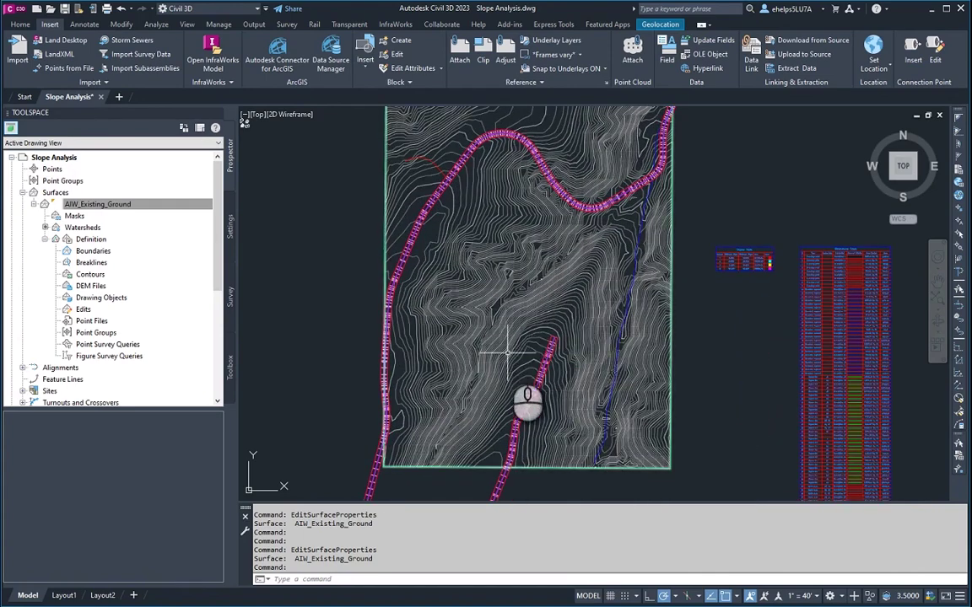
pyautogui.scroll(2, 541, 233)
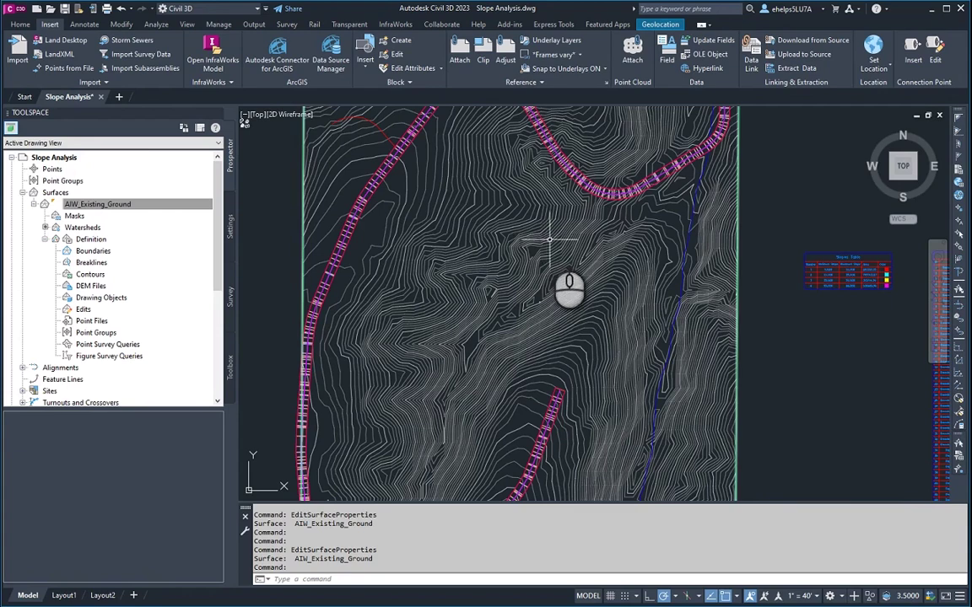